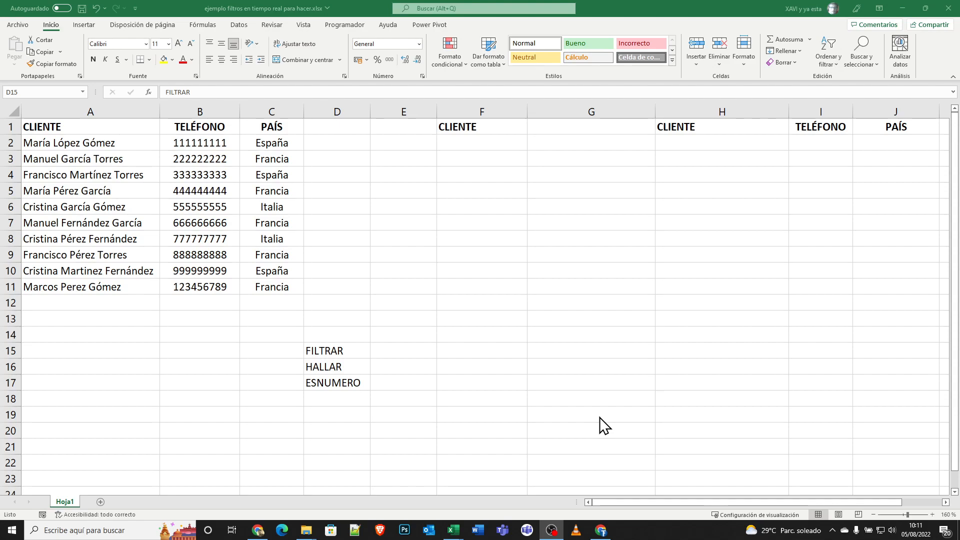
Step: Check in the ribbon customization options that the Programador tab is enabled, and accept the settings
left_click(353, 26)
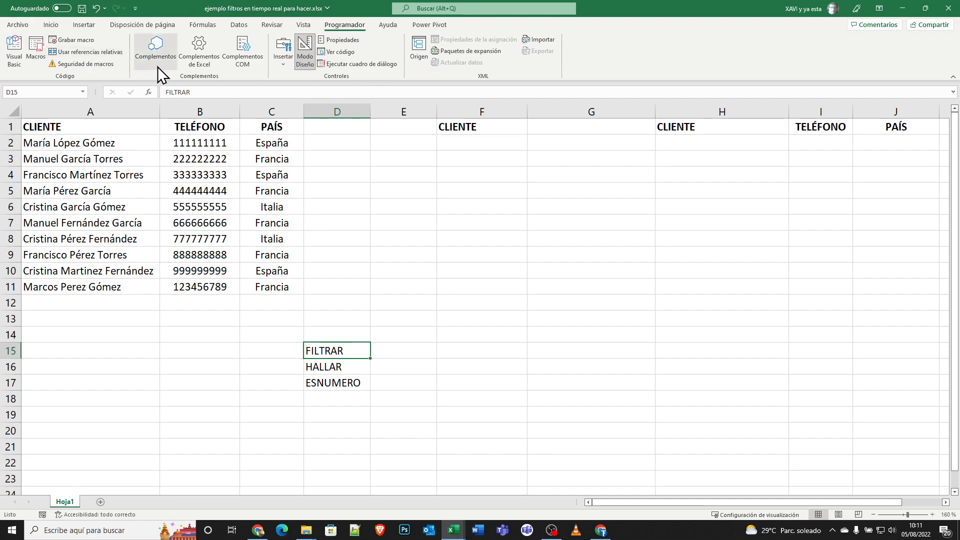
right_click(338, 22)
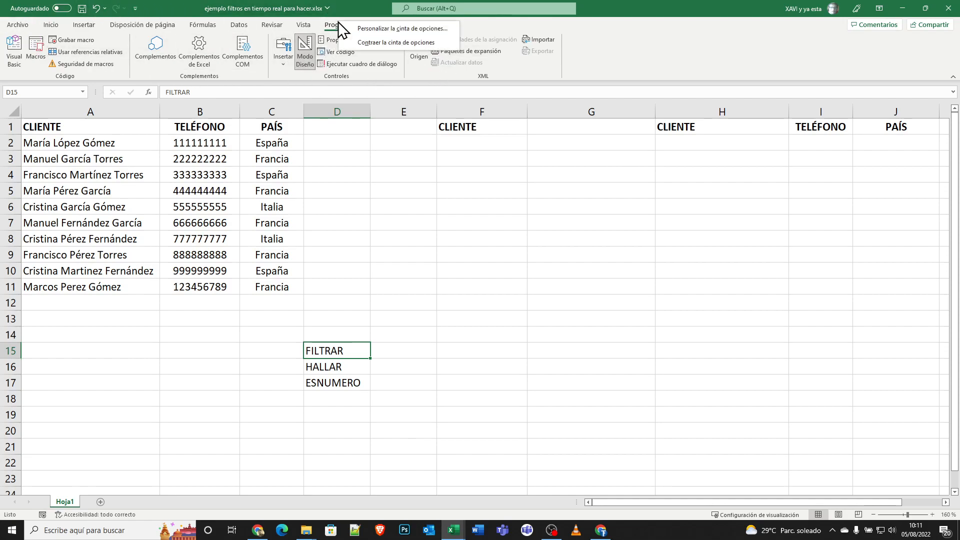
left_click(378, 29)
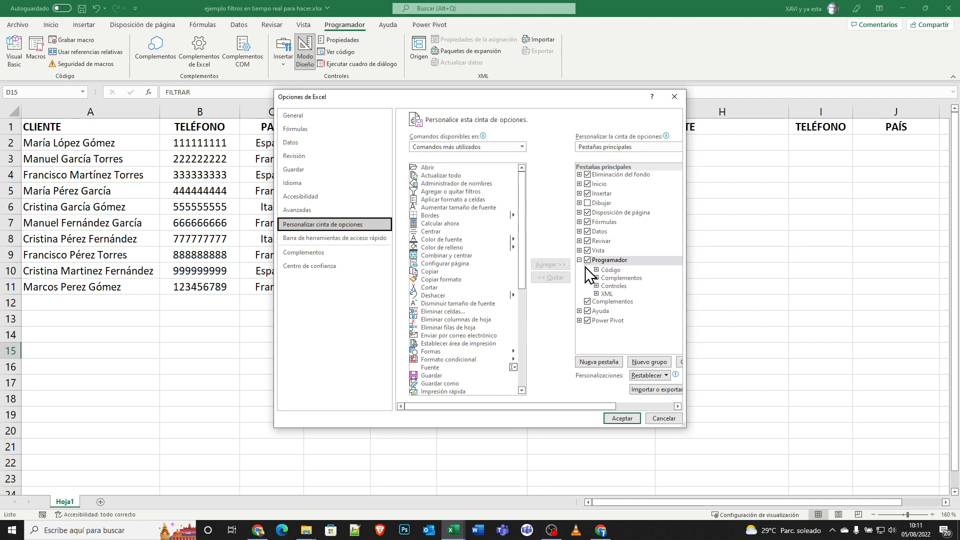
left_click(620, 418)
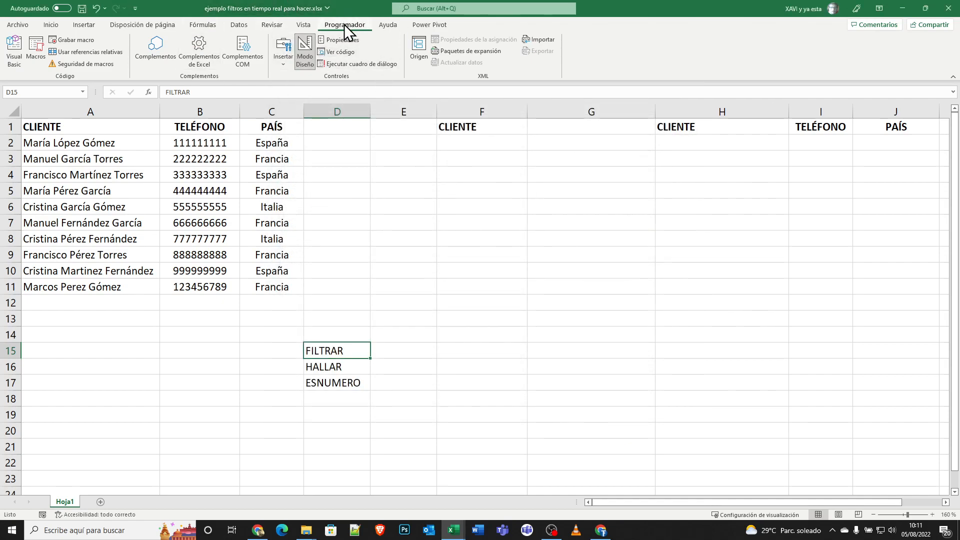
Step: Examine the function names in D15:D17, the client search cell F2 and the result cells H2:J2
left_click(532, 306)
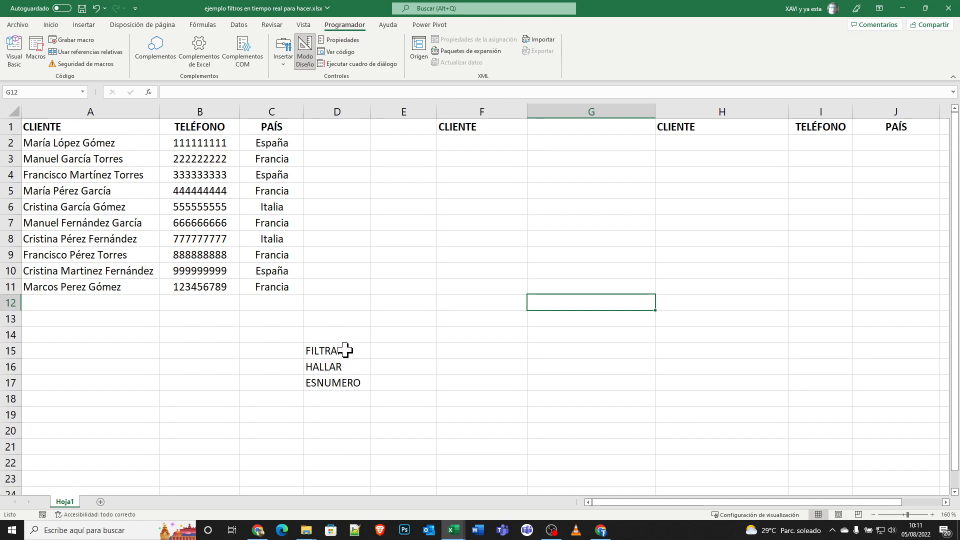
left_click_drag(345, 350, 343, 385)
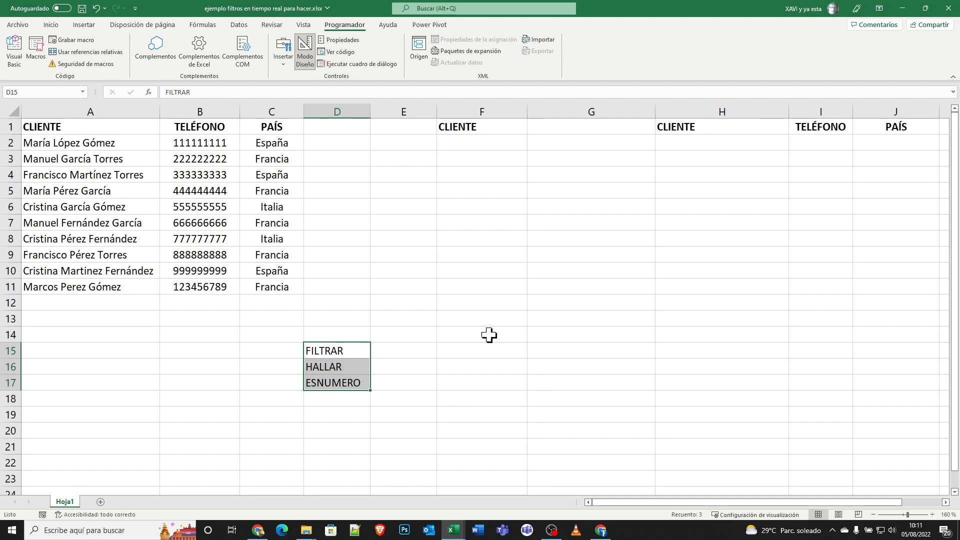
left_click(484, 143)
left_click(486, 113)
left_click(468, 143)
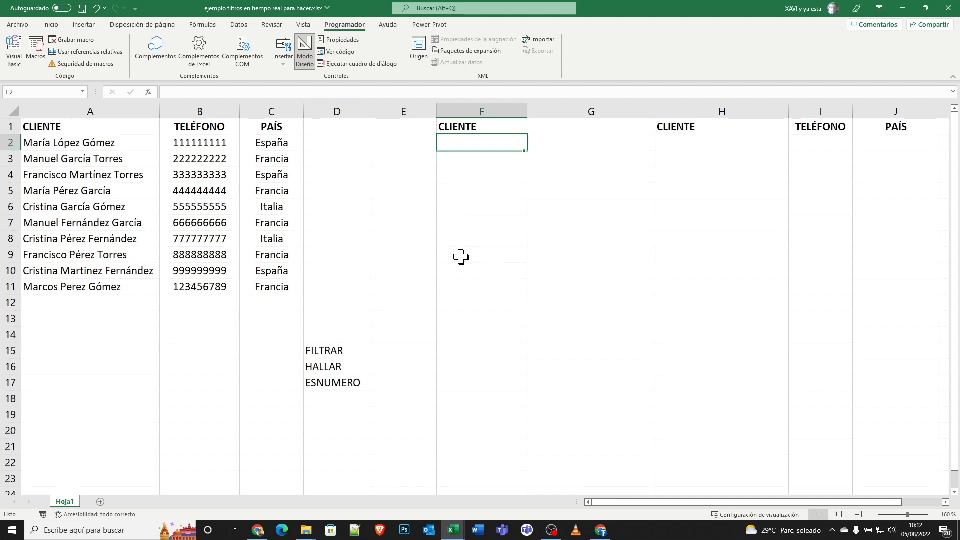
left_click(677, 145)
left_click(826, 143)
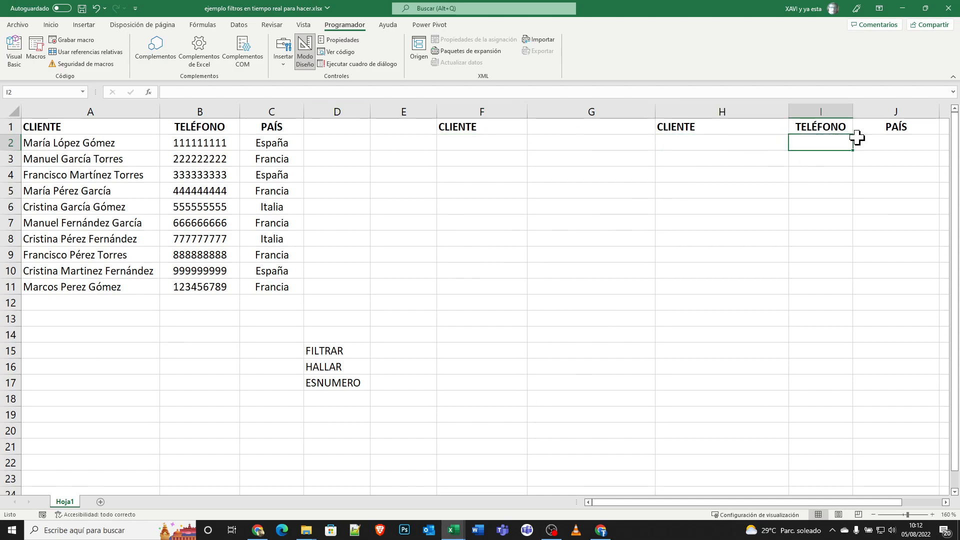
left_click(902, 142)
left_click(719, 142)
left_click(800, 143)
left_click(869, 143)
left_click(694, 142)
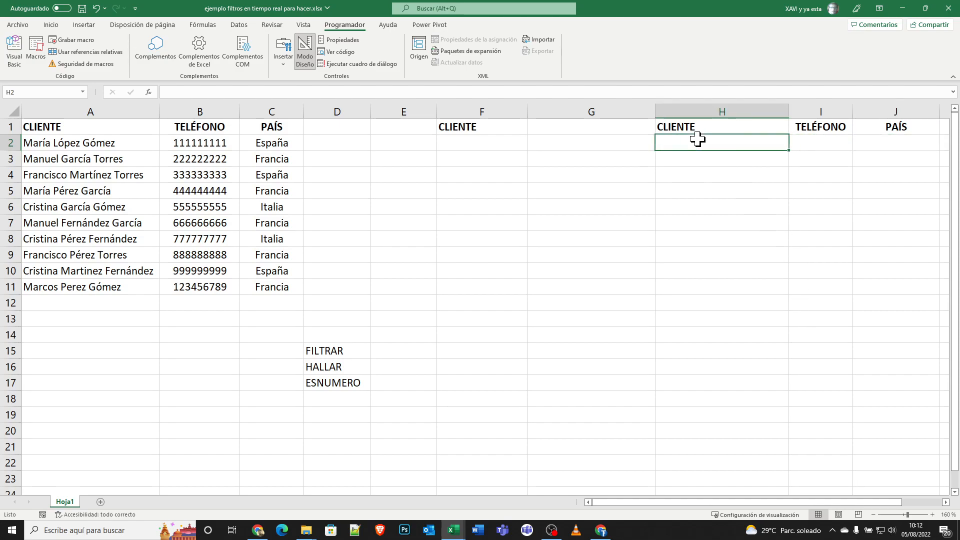
left_click(490, 143)
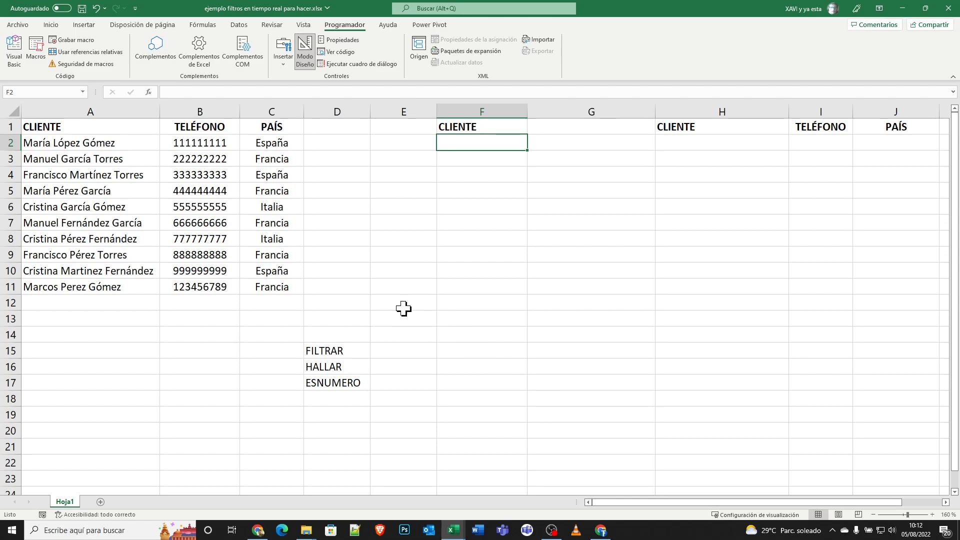
left_click(686, 142)
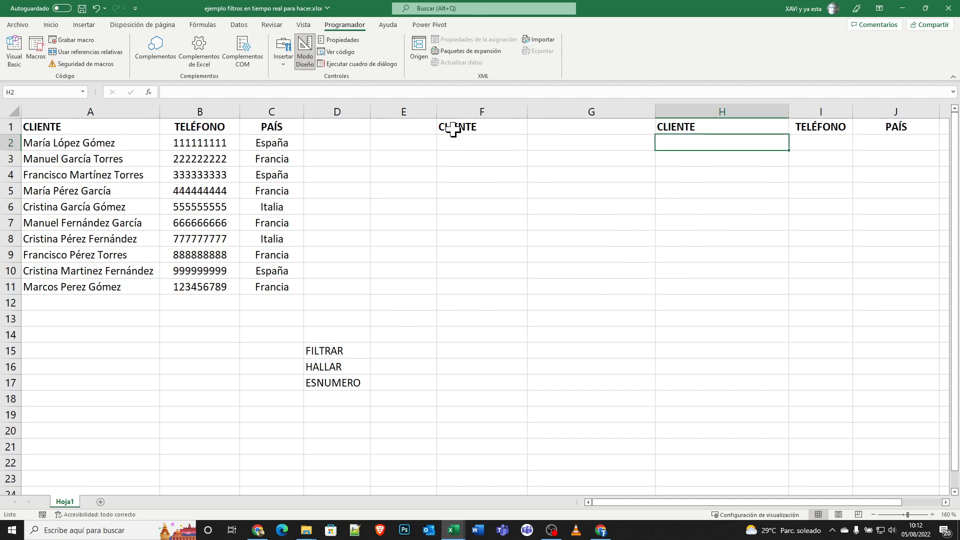
Step: Enter the full name of the client from row 6 in F2 and widen column F to fit it
left_click(463, 145)
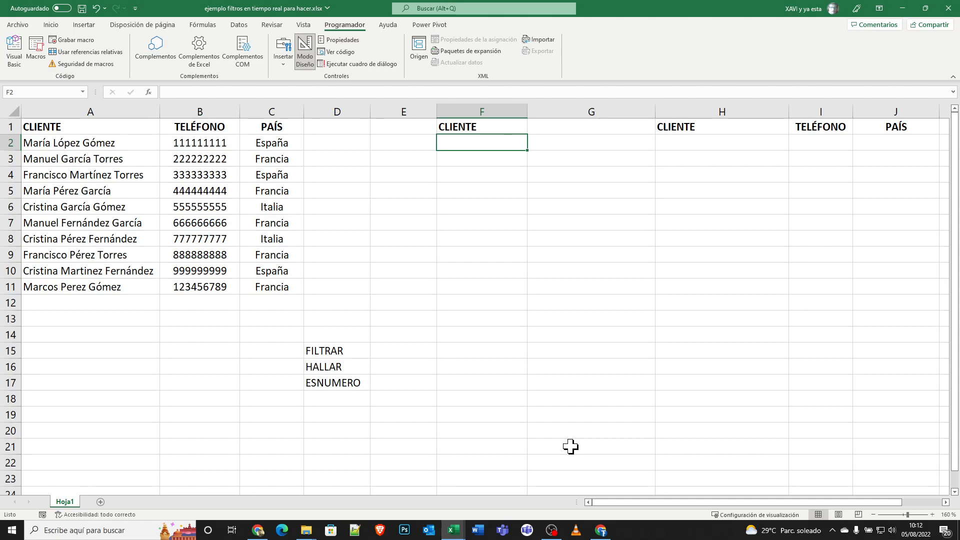
type("Cris")
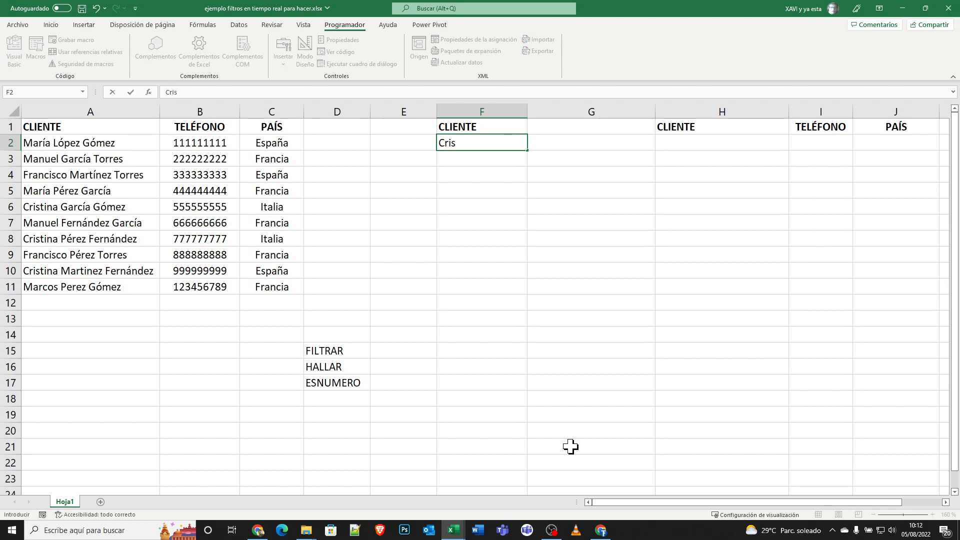
type("tina García Gómez")
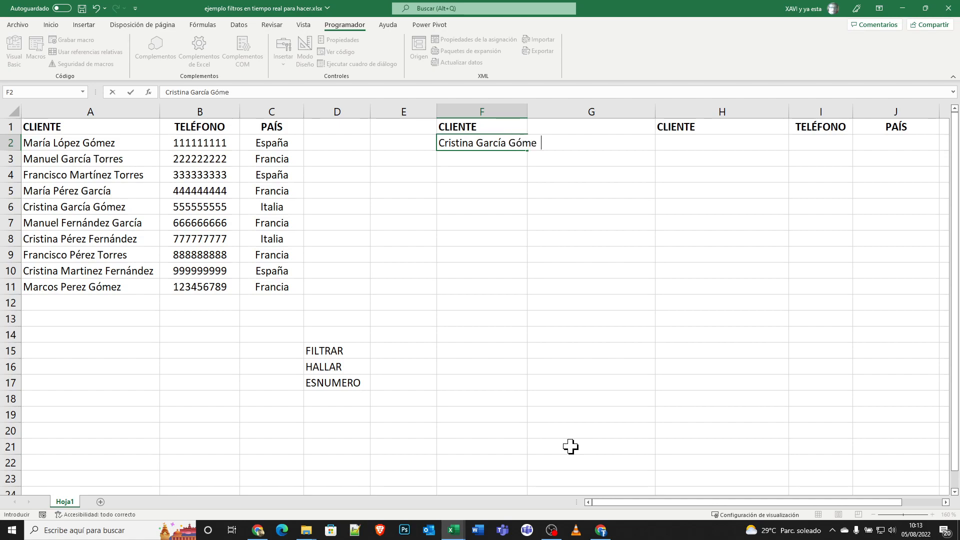
key("Return")
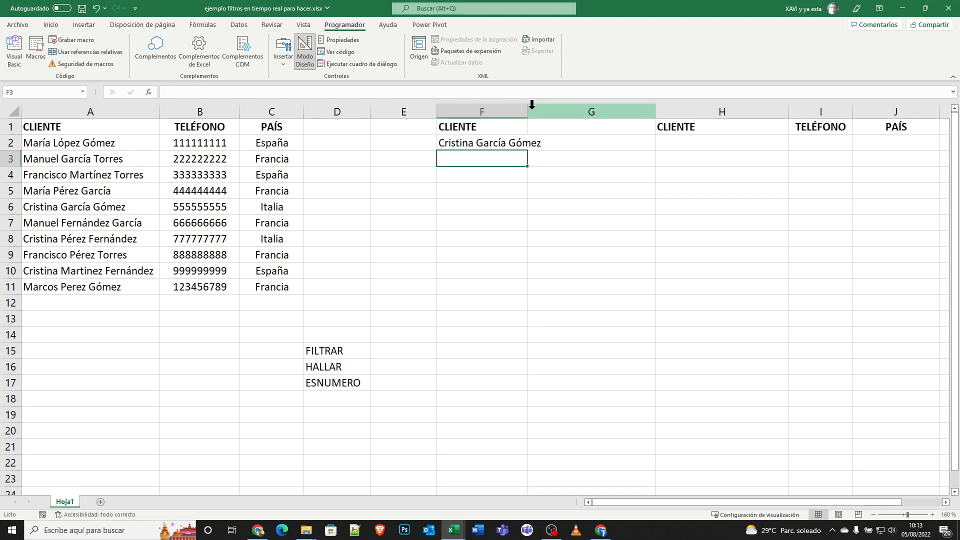
left_click_drag(527, 111, 546, 111)
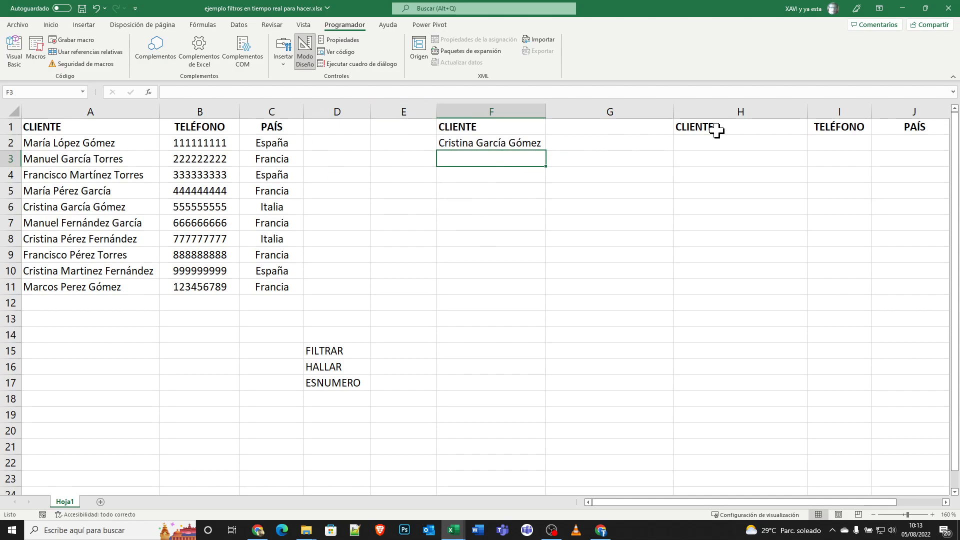
Step: Enter the formula =FILTRAR(A2:C11;A2:A11=F2) in H2 to return the matching client's data
left_click(696, 139)
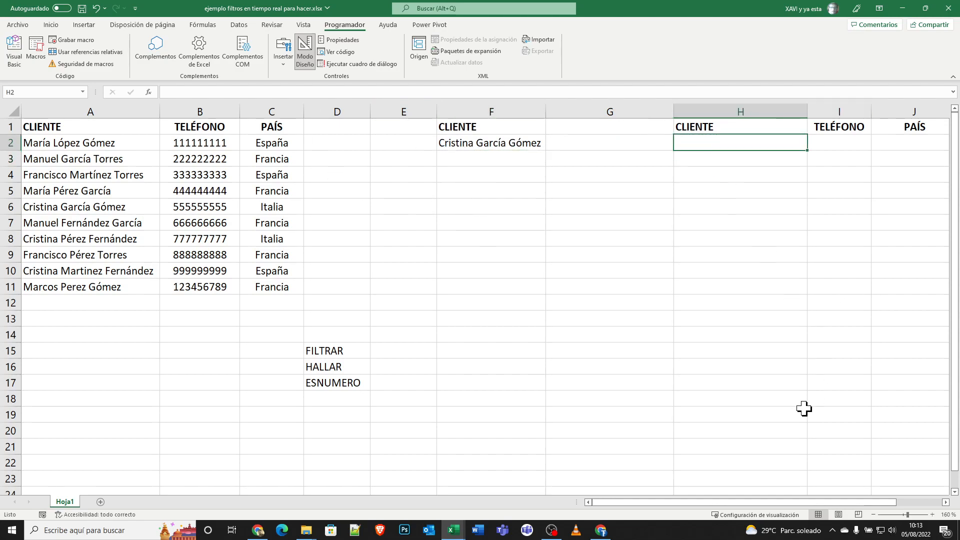
type("=filtrar(")
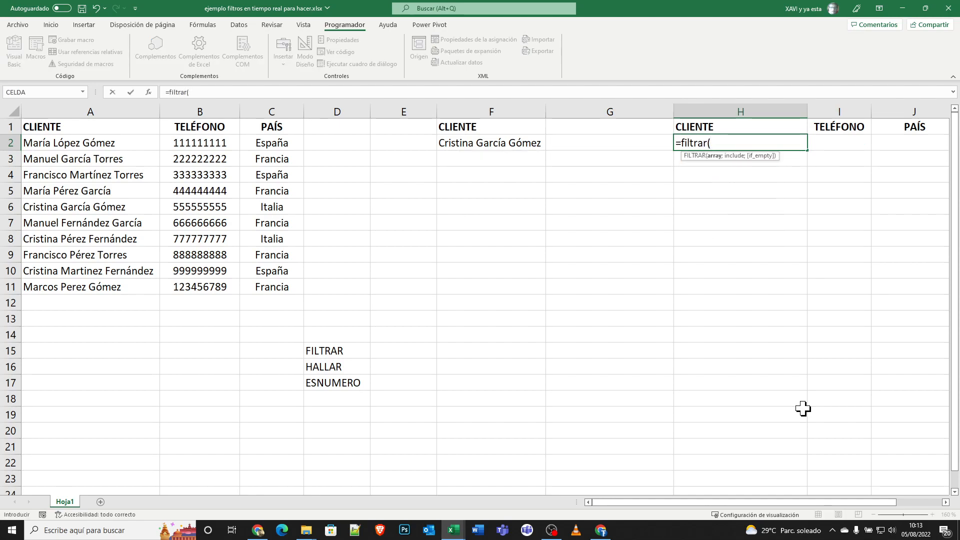
left_click_drag(58, 149, 281, 294)
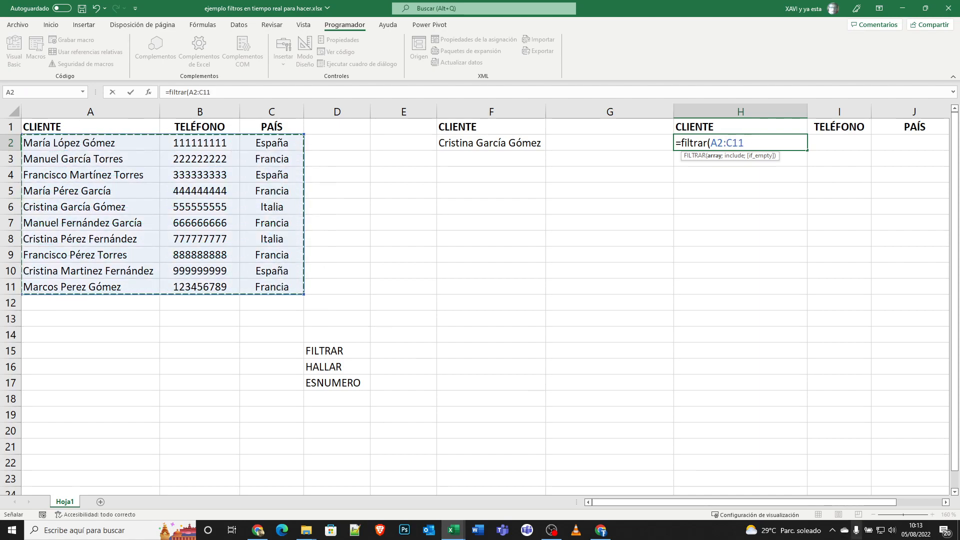
type(";")
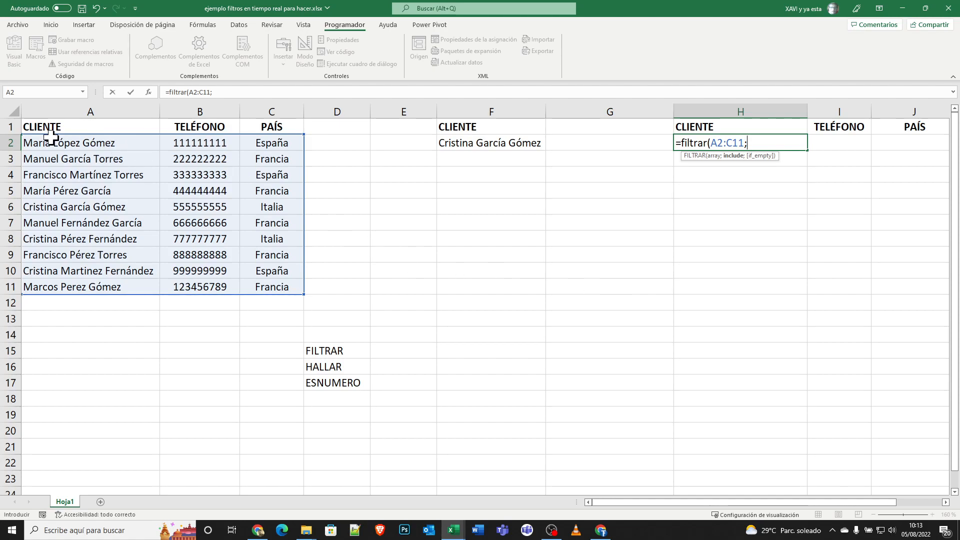
left_click_drag(52, 144, 62, 287)
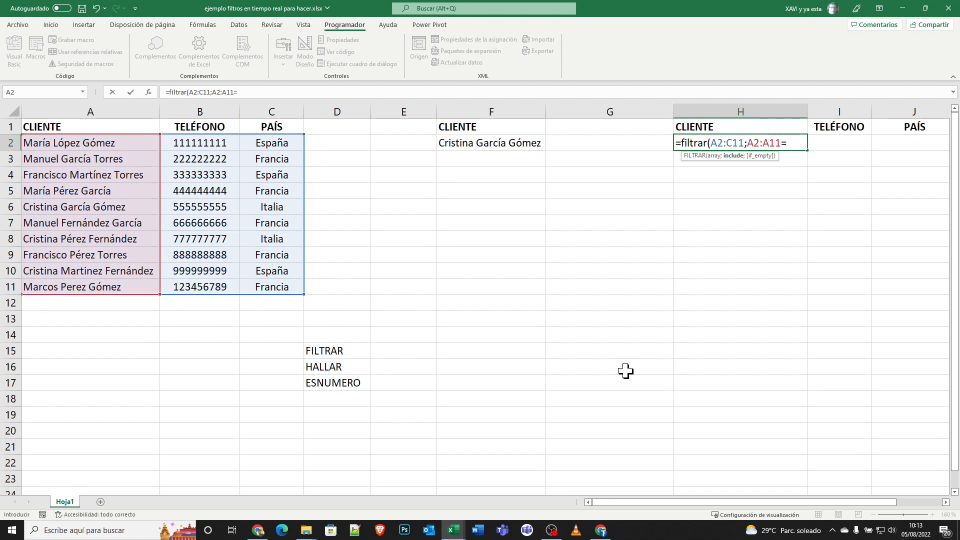
left_click(503, 141)
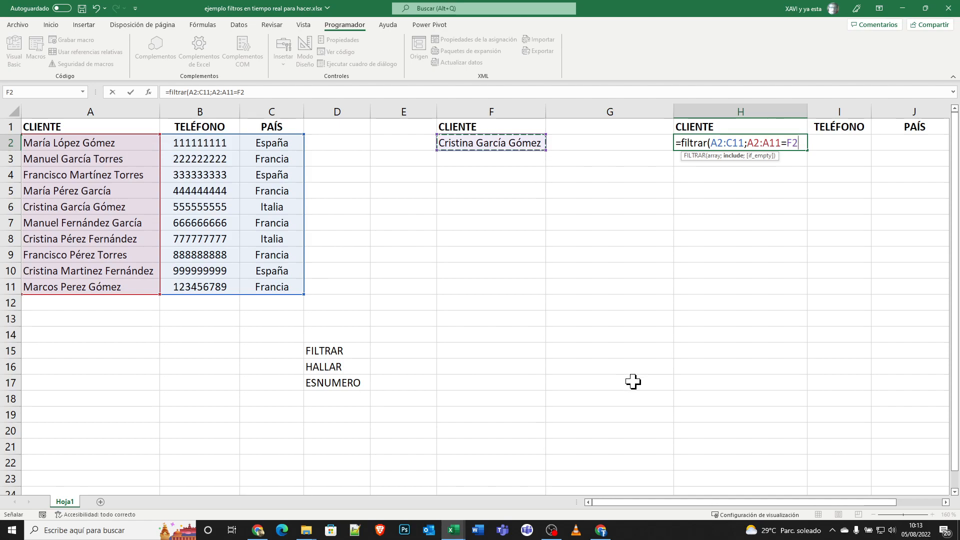
type(")")
key("Return")
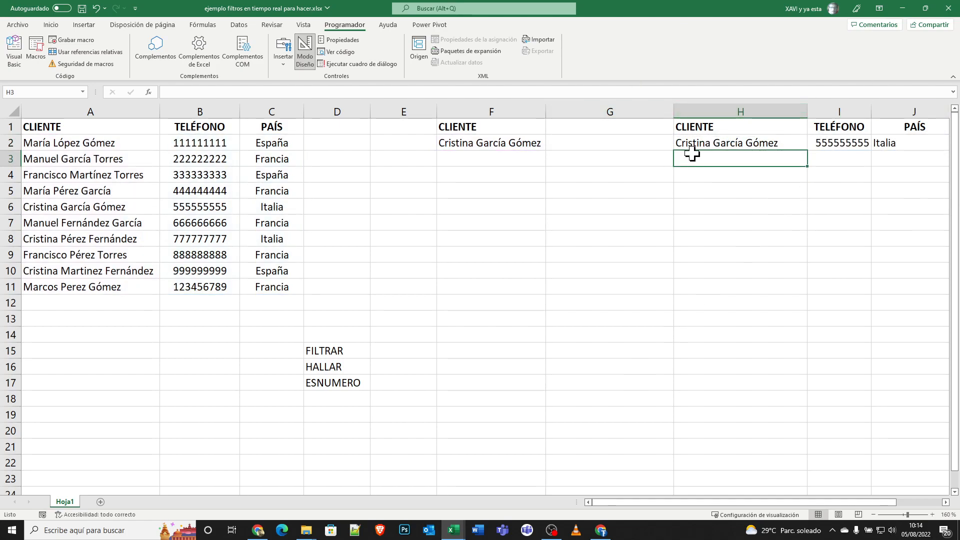
Step: Enter the formula =A2:A11=F2 in D2 to compare every client name with the search cell
left_click(326, 144)
type("=")
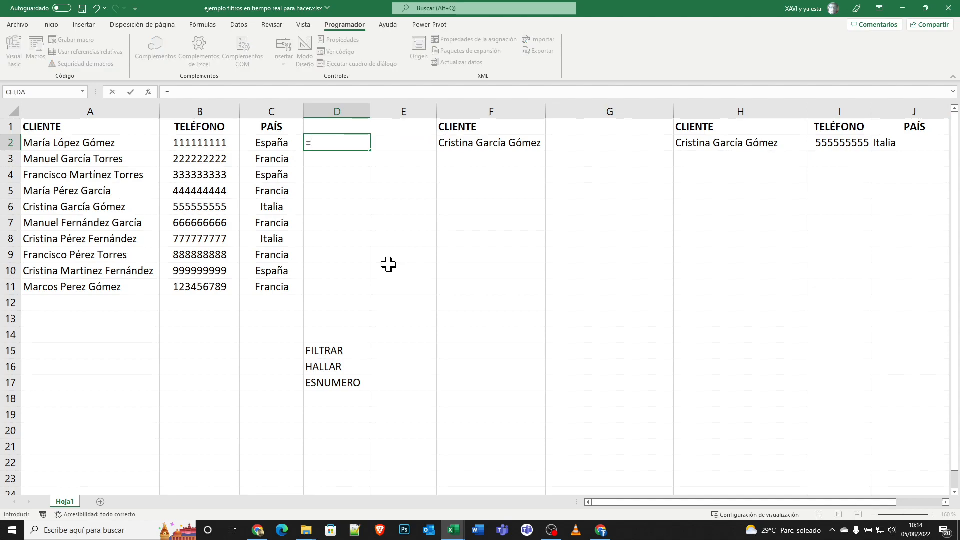
left_click(62, 141)
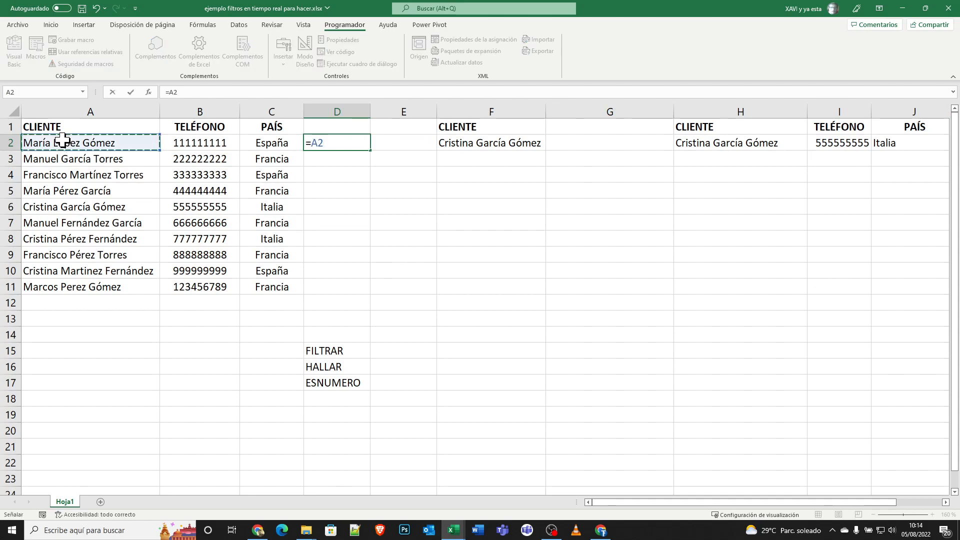
key("BackSpace")
key("BackSpace")
left_click_drag(75, 144, 81, 283)
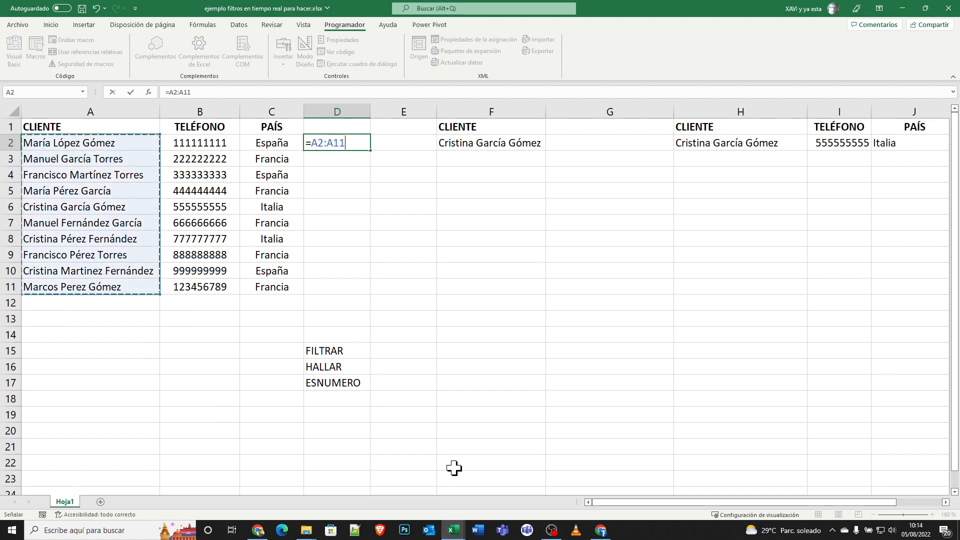
type("=")
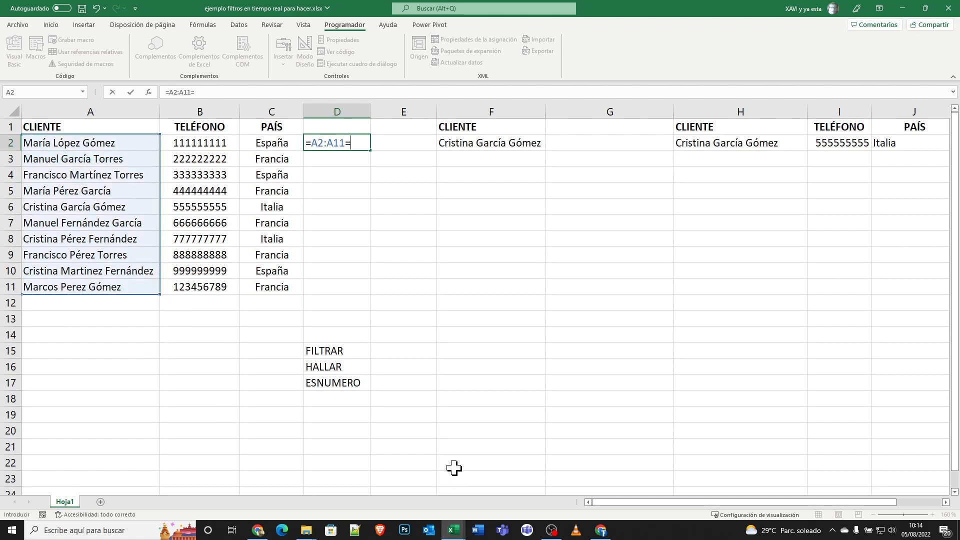
left_click(527, 143)
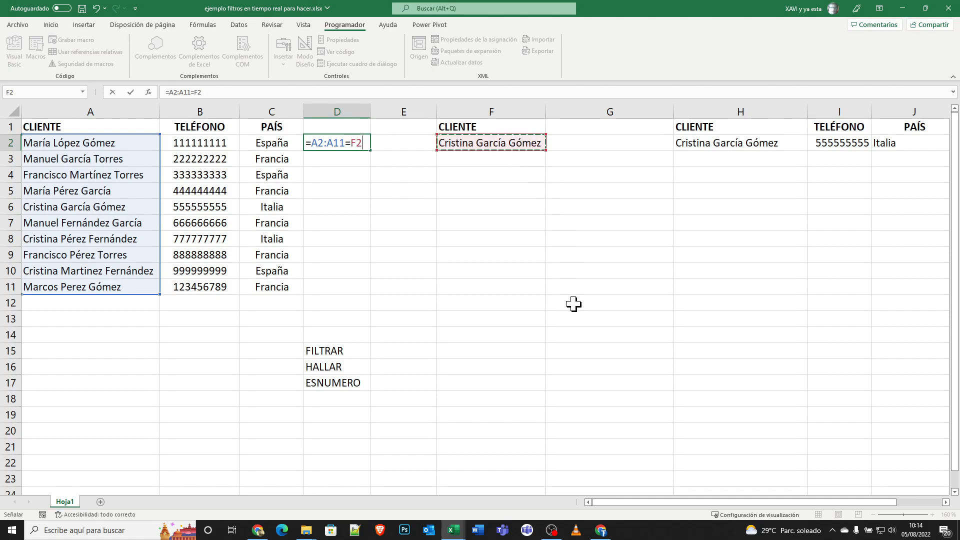
key("Return")
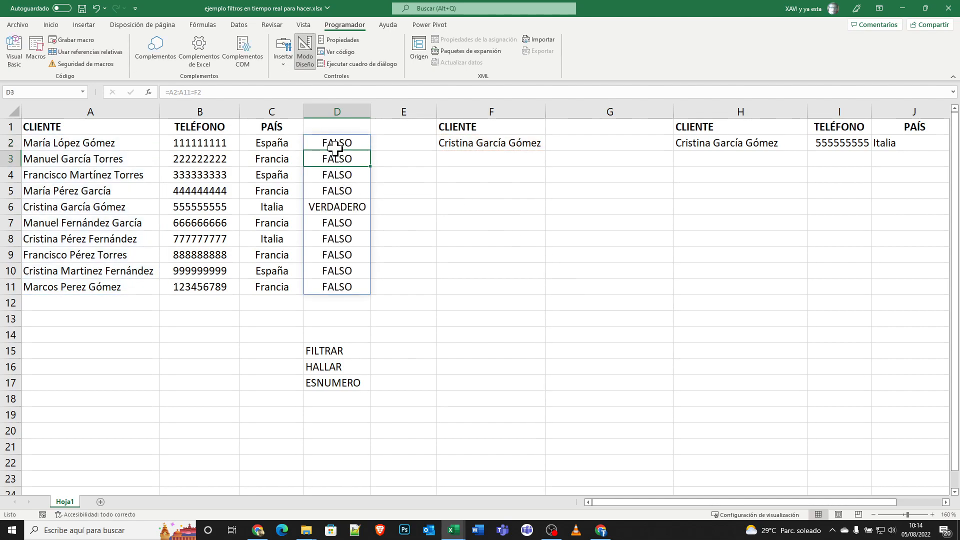
Step: Review the comparison results in D2:D11, the formulas in D2 and H2, and the client row A6:C6
left_click_drag(336, 143, 326, 284)
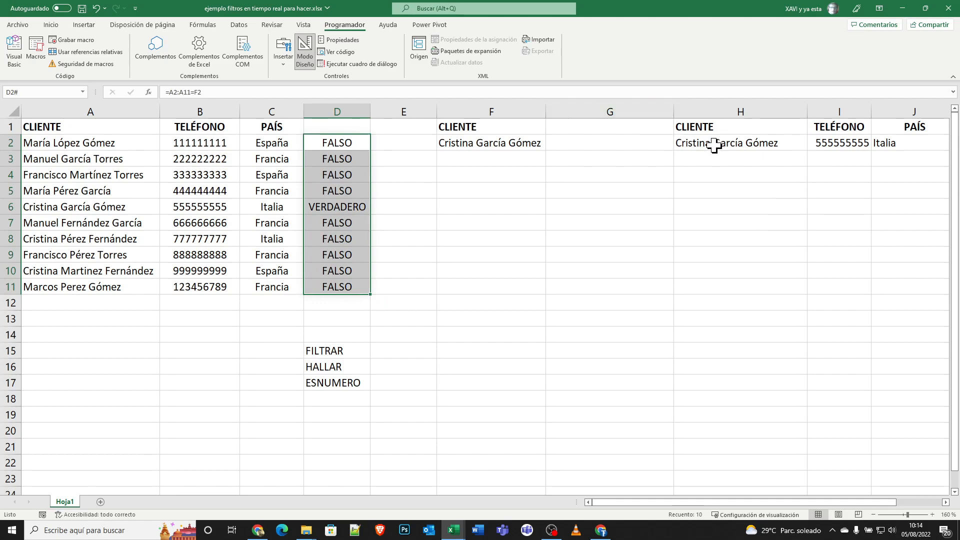
double_click(332, 140)
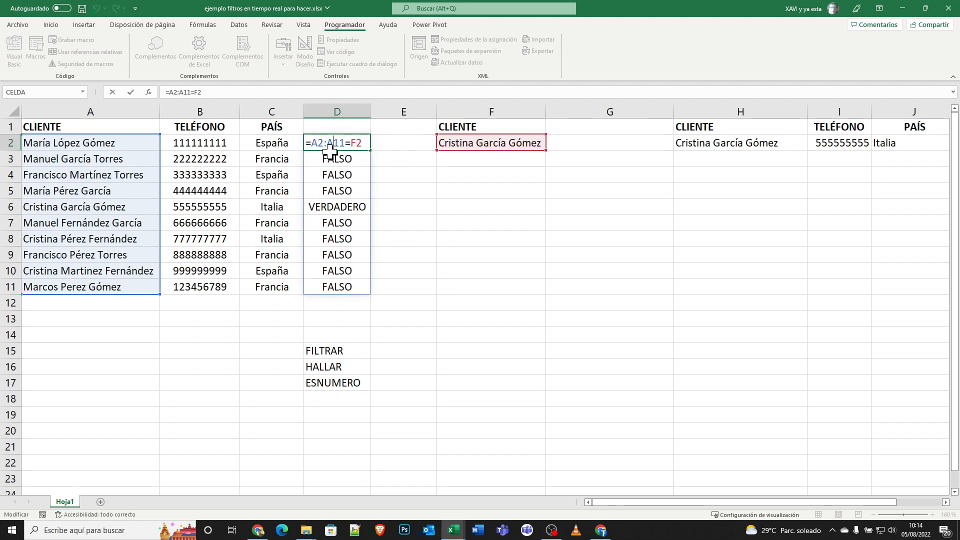
key("Escape")
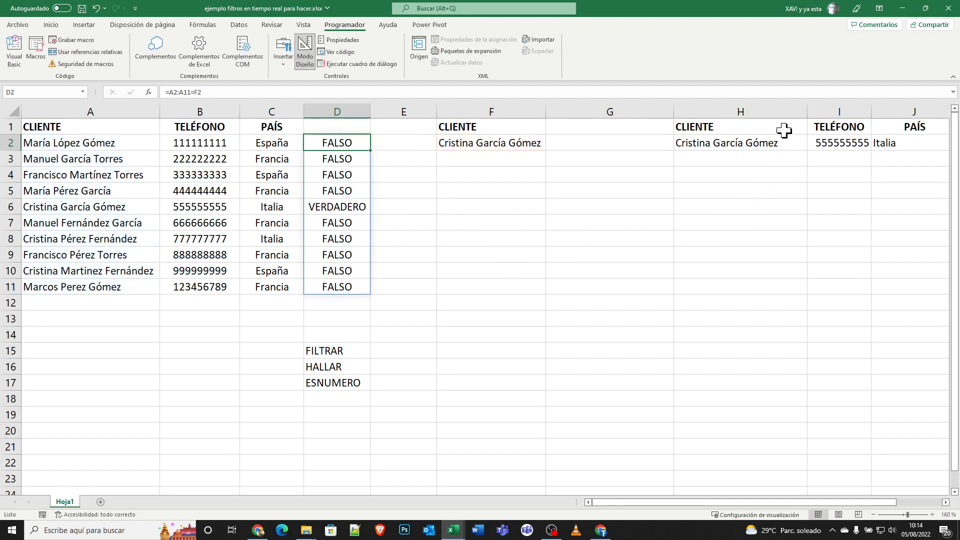
left_click(768, 144)
double_click(769, 144)
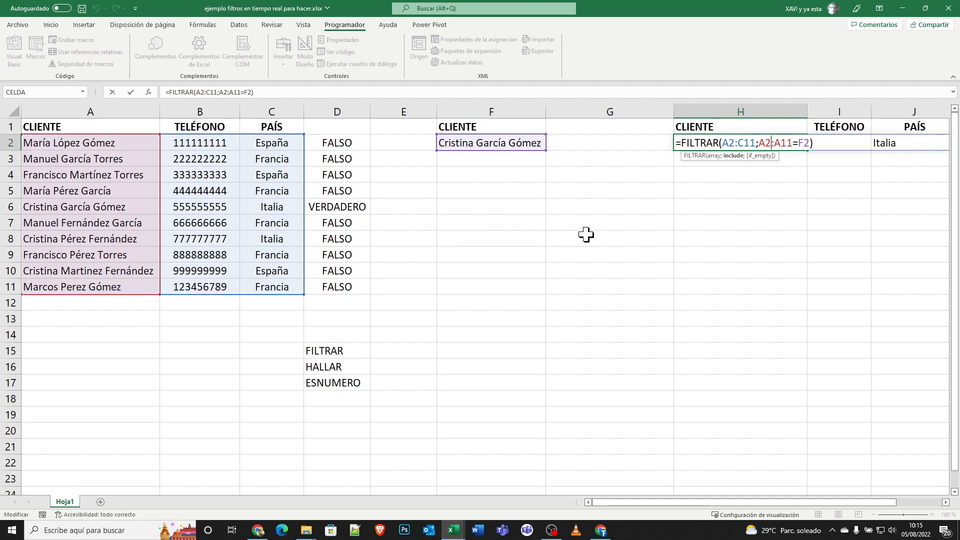
key("Return")
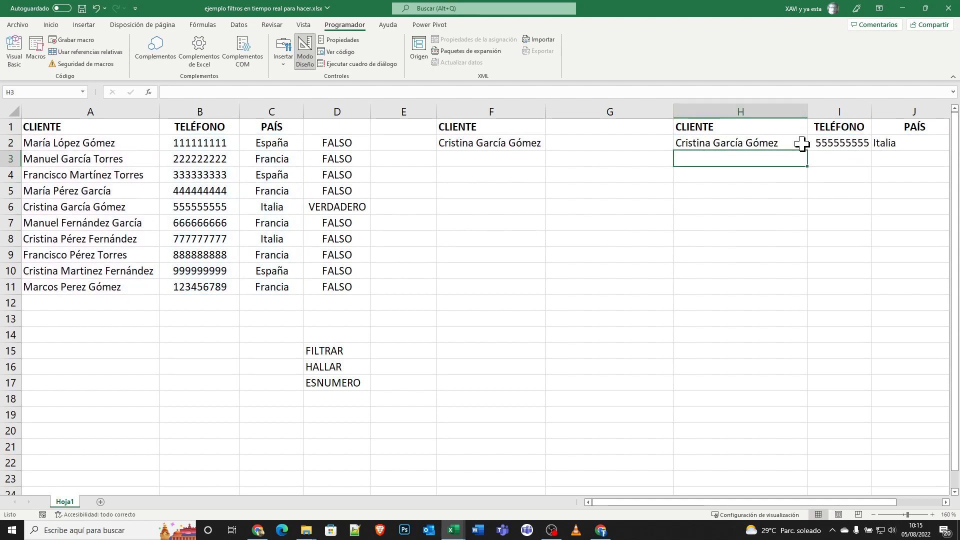
left_click_drag(42, 212, 299, 202)
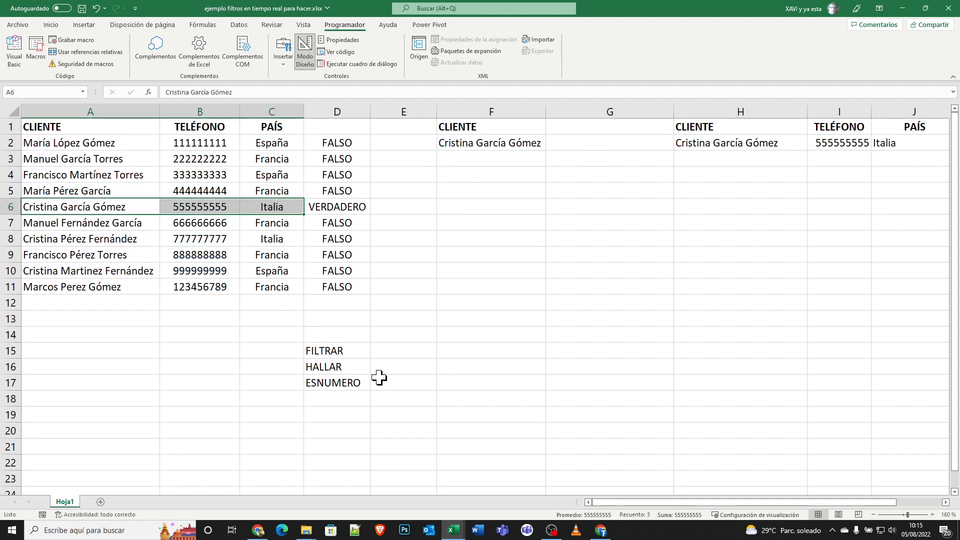
Step: Review the FILTRAR formula in H2, examining its include condition A2:A11=F2
left_click(714, 313)
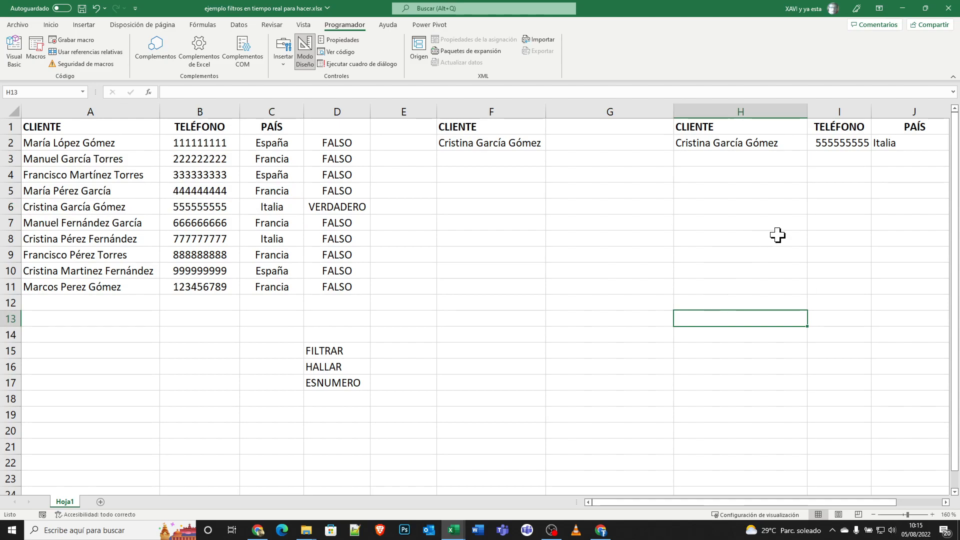
double_click(699, 144)
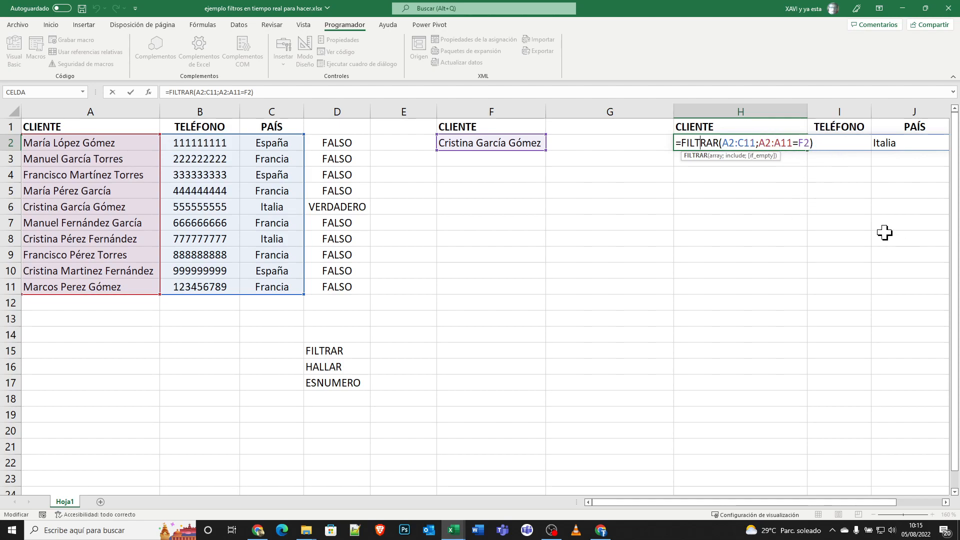
key("Return")
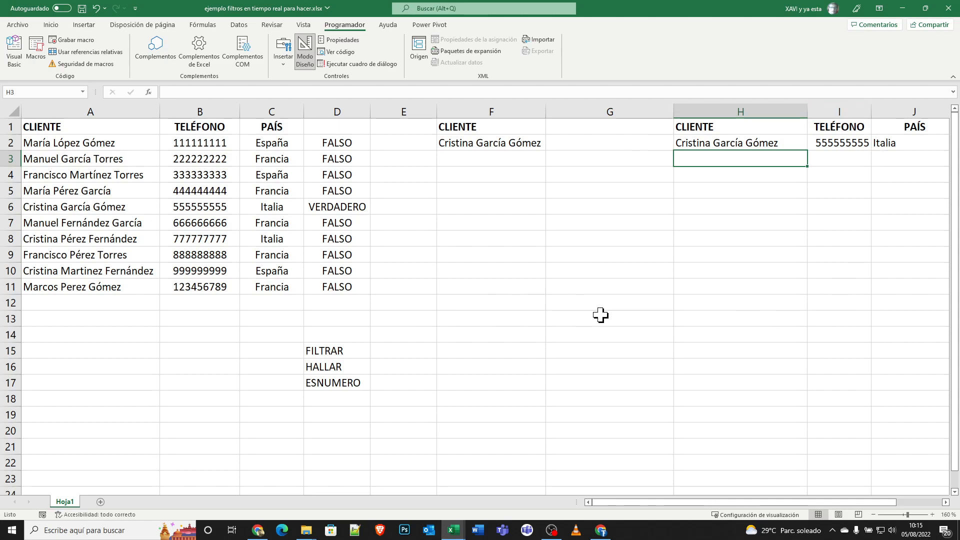
double_click(754, 145)
left_click_drag(759, 143, 791, 143)
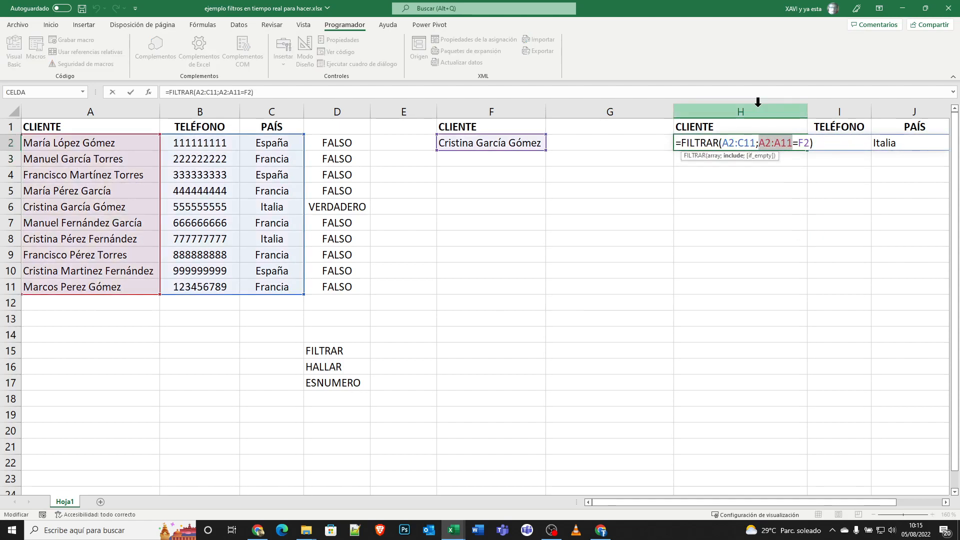
left_click(763, 142)
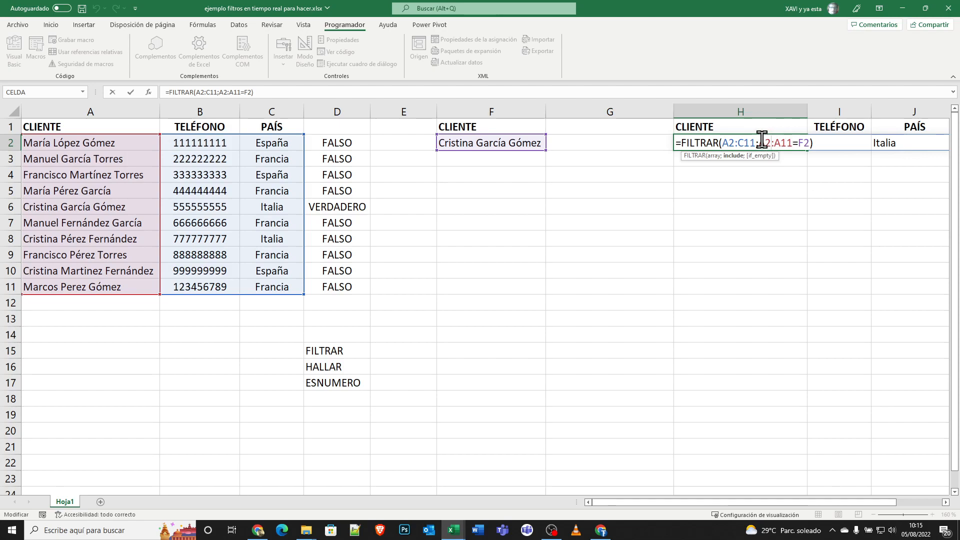
left_click_drag(760, 144, 805, 146)
left_click_drag(761, 144, 805, 147)
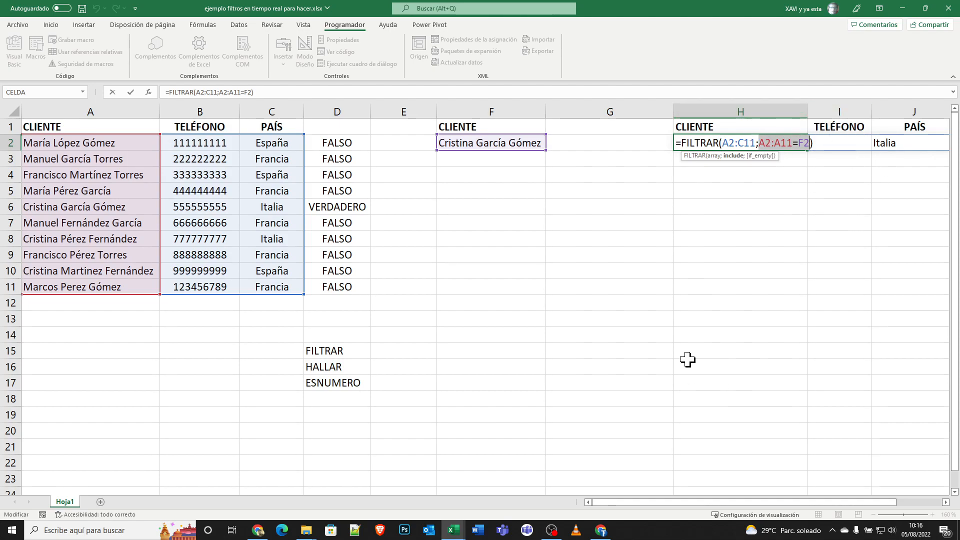
key("Return")
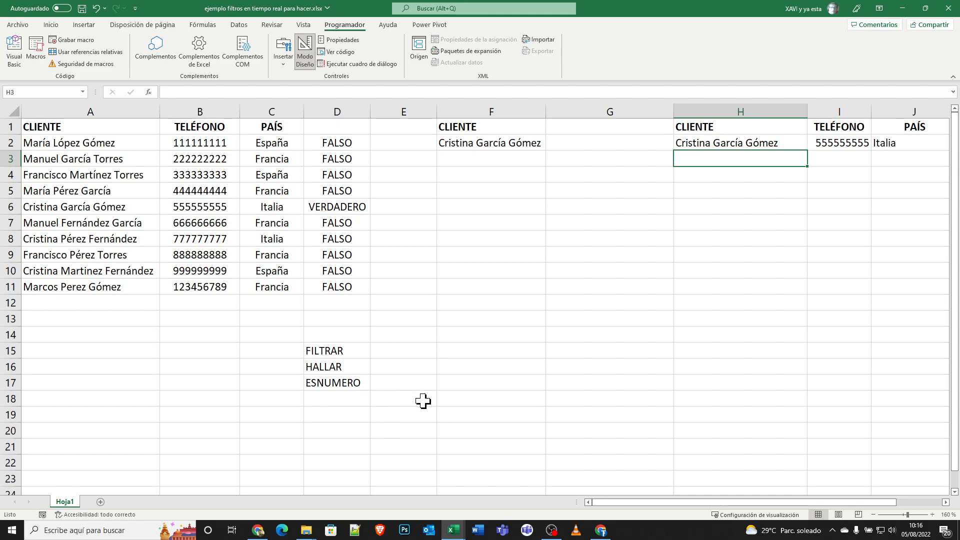
Step: Enter 5 in E17 and test it with the formula =ESNUMERO(E17) in F17
left_click(330, 385)
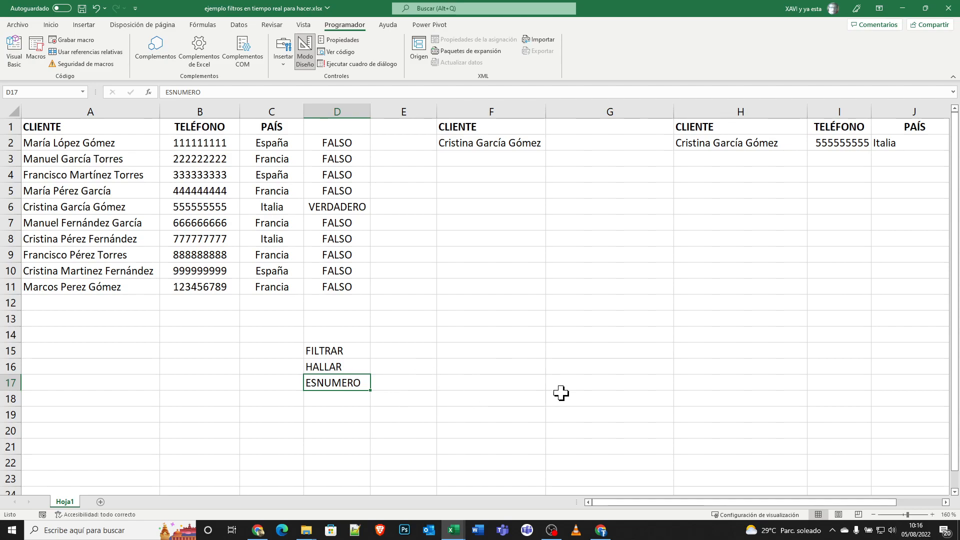
left_click(412, 382)
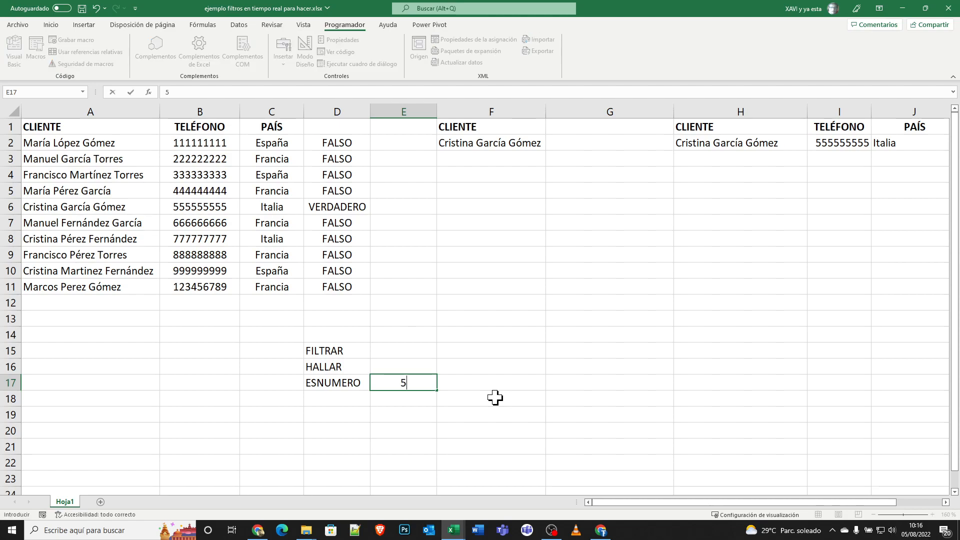
key("Return")
key("Up")
key("Right")
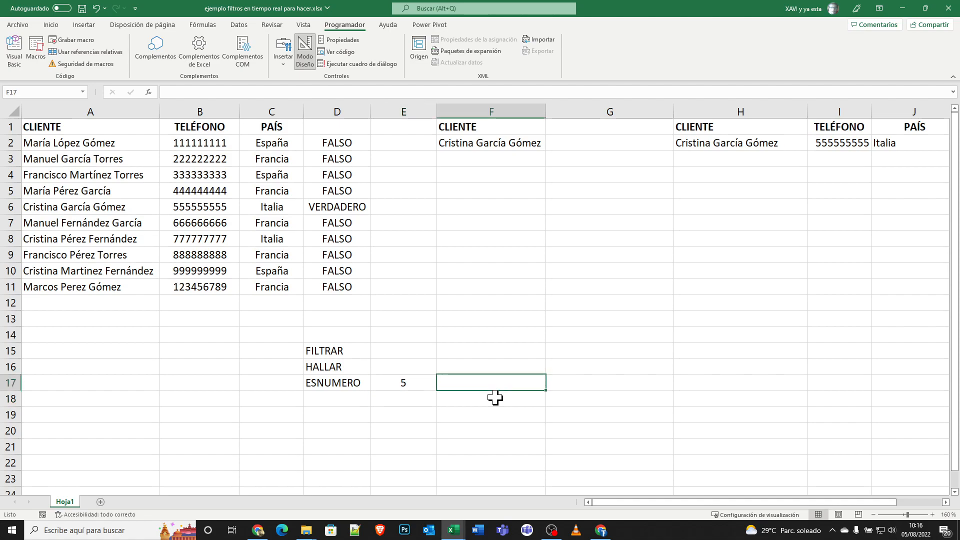
type("=esnumero(")
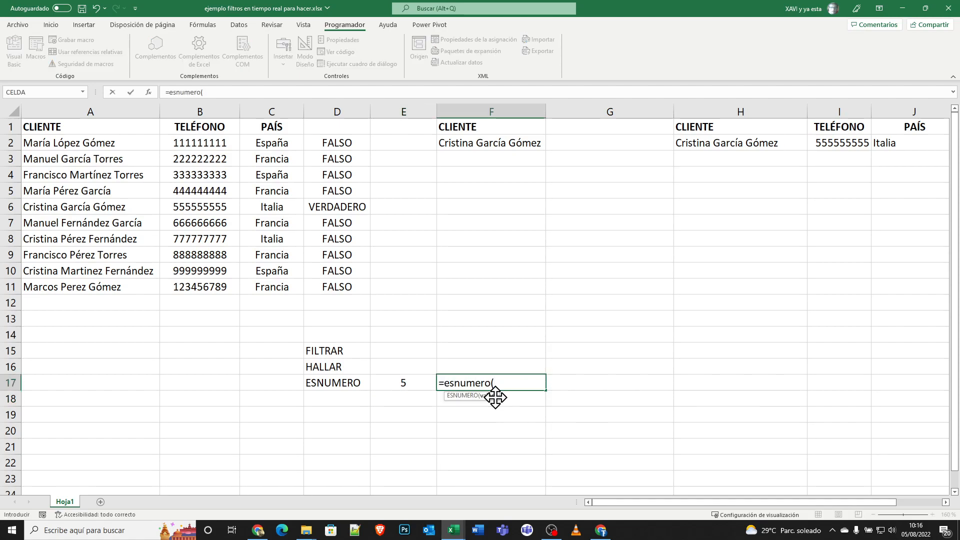
left_click(385, 384)
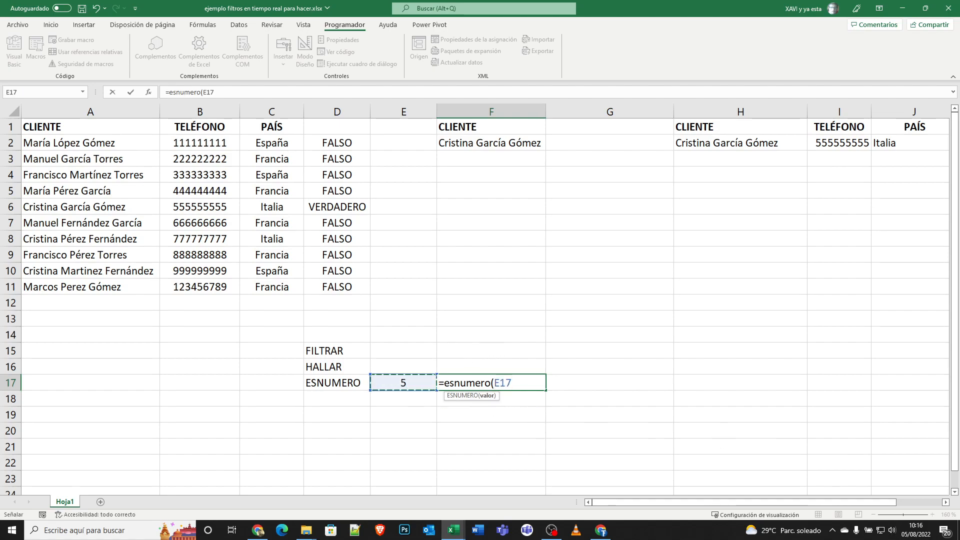
key("Return")
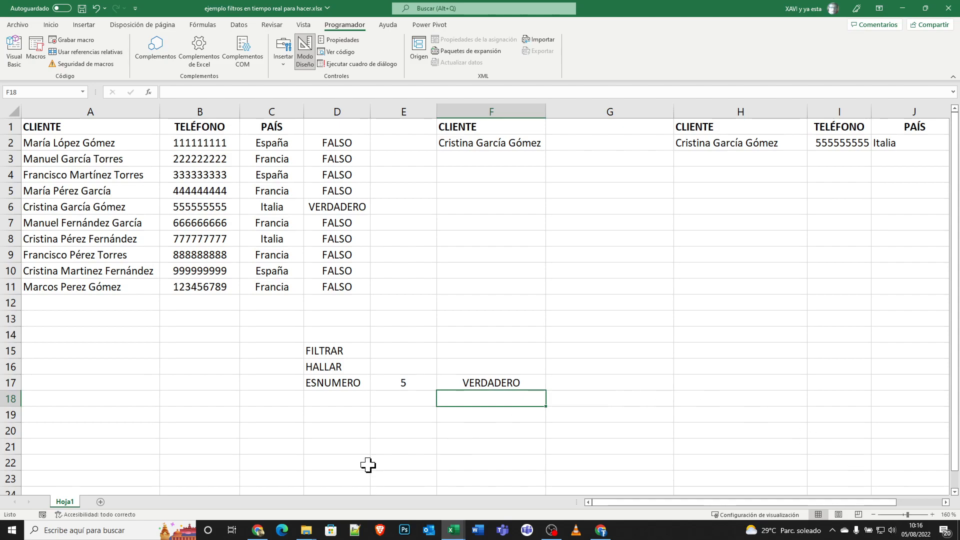
Step: Replace the test value in E17 with the text hola
left_click(395, 380)
type("hola")
key("Return")
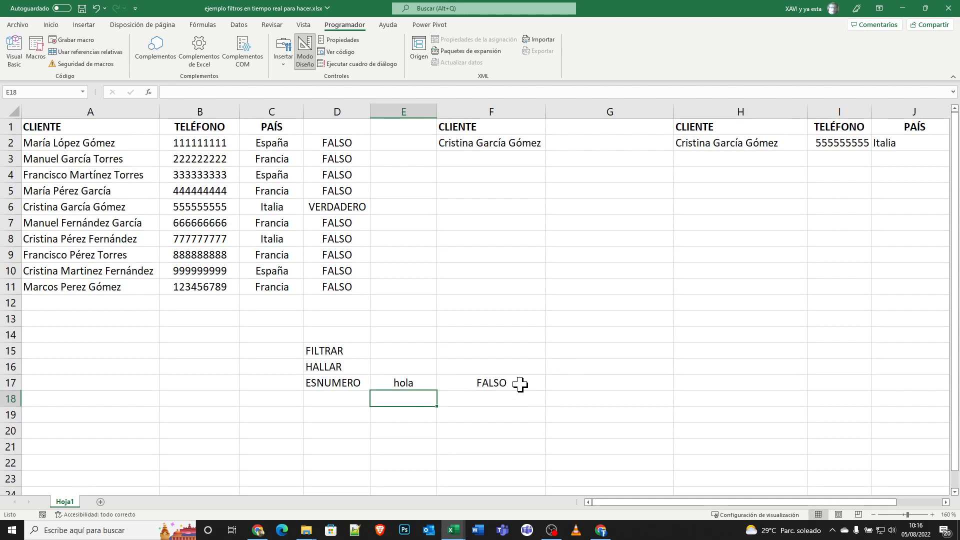
Step: Delete the ESNUMERO test value in E17 and its formula in F17
left_click(406, 384)
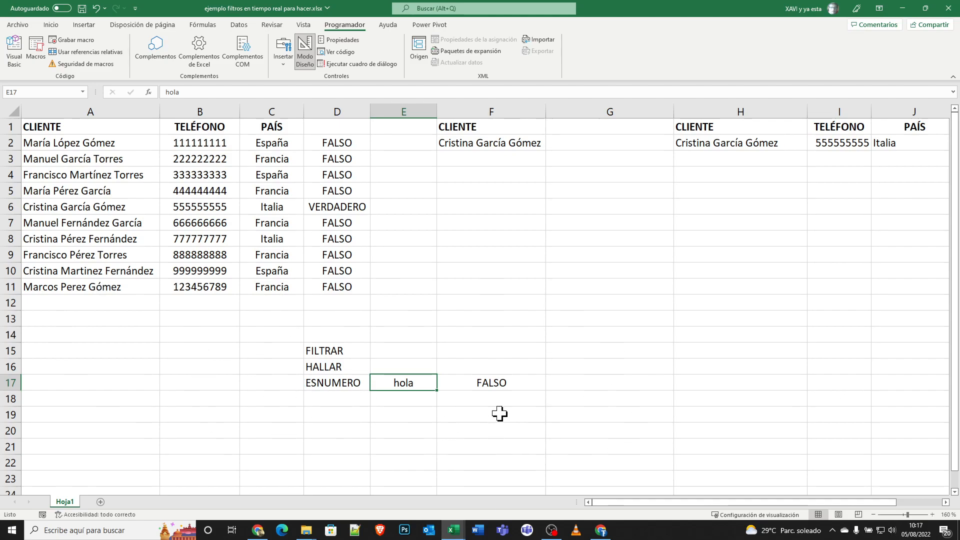
key("Delete")
left_click(501, 383)
key("Delete")
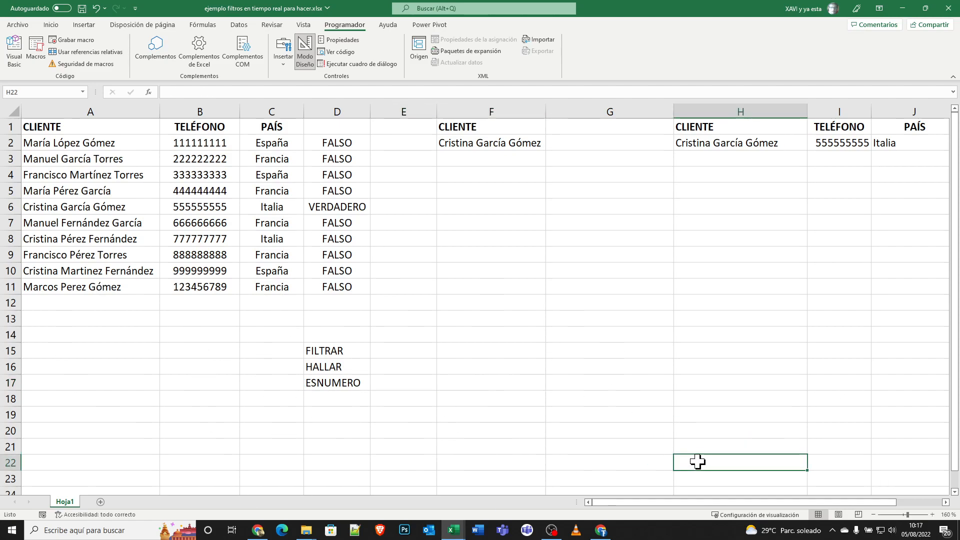
Step: Enter the formula =HALLAR("i";F2) in E16 to find the letter's position in the searched client name
left_click(401, 369)
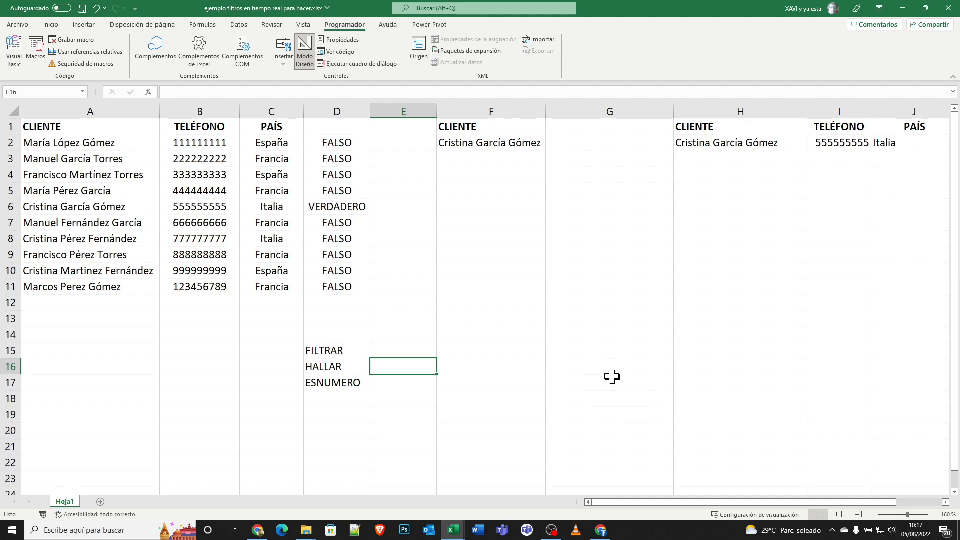
type("=hallar(\"")
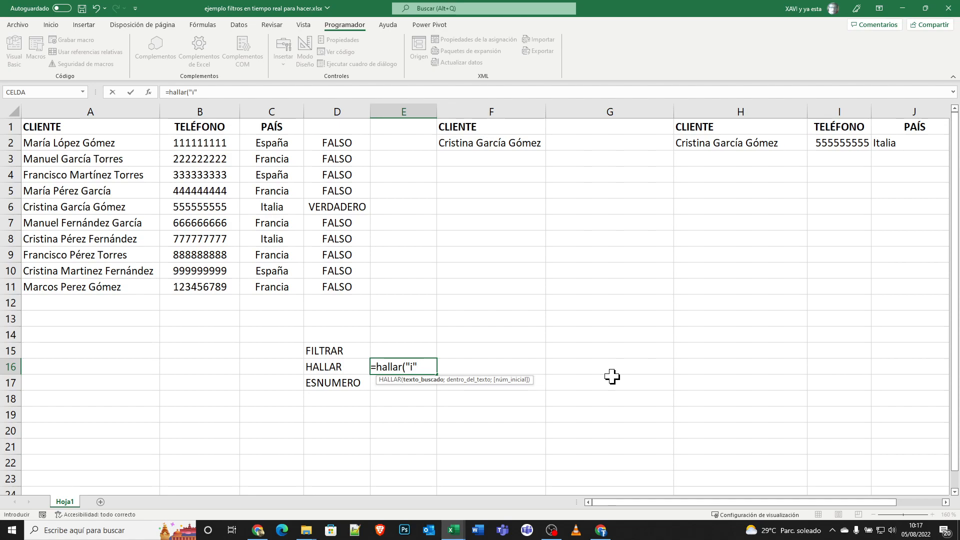
type("i\";")
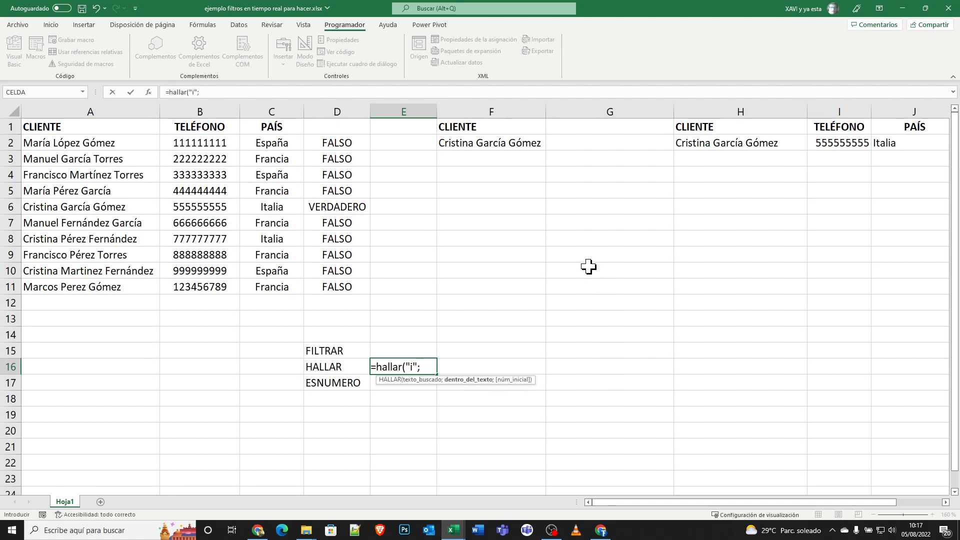
left_click(479, 142)
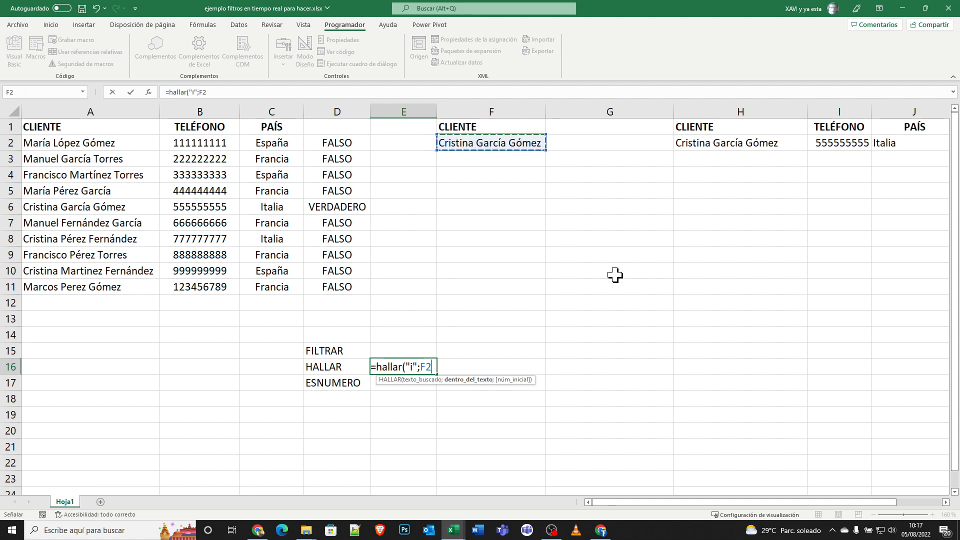
type(")")
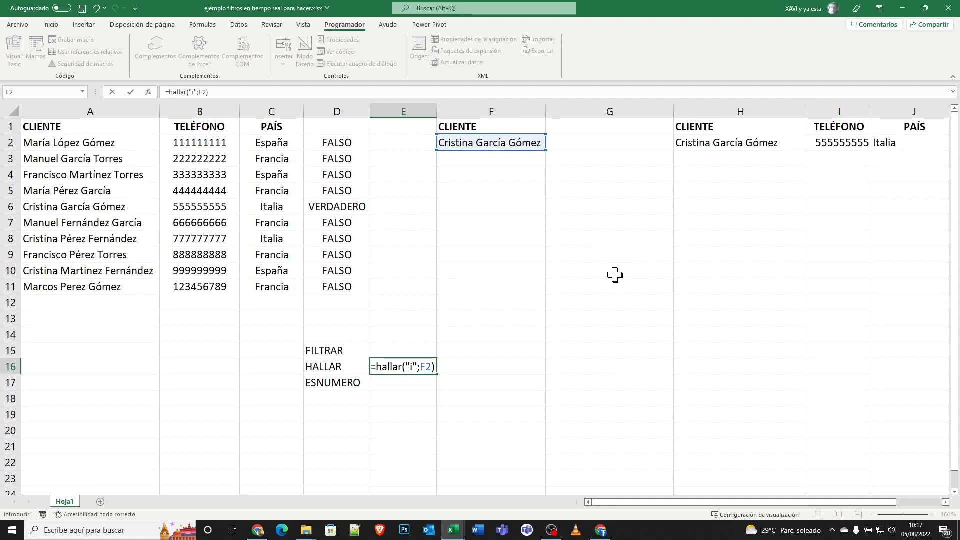
key("Return")
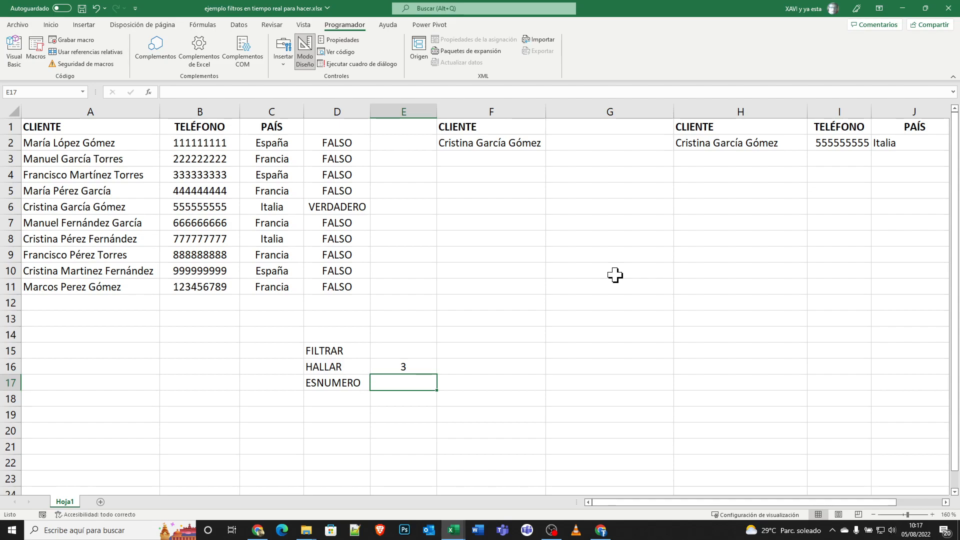
Step: Review the HALLAR formula in E16 and change its search text to "in"
left_click(425, 367)
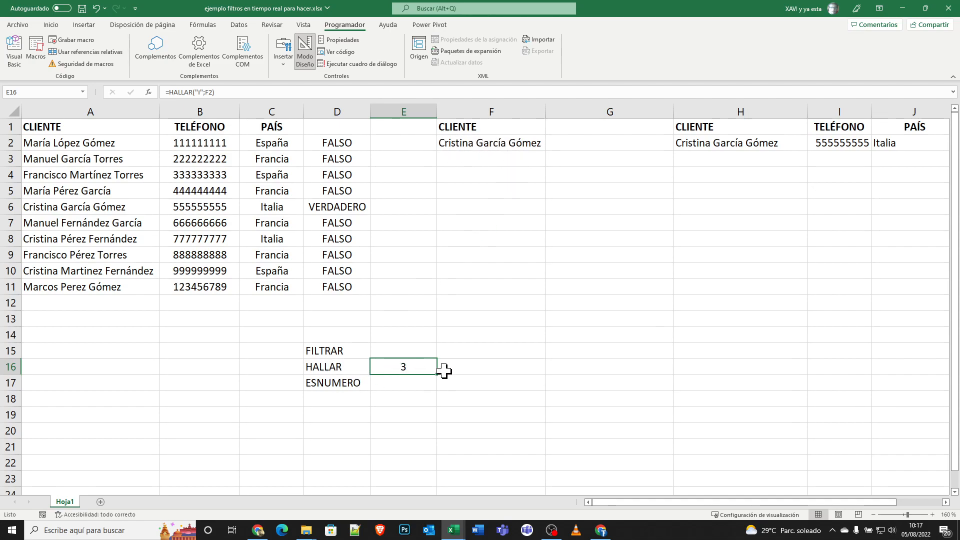
double_click(379, 366)
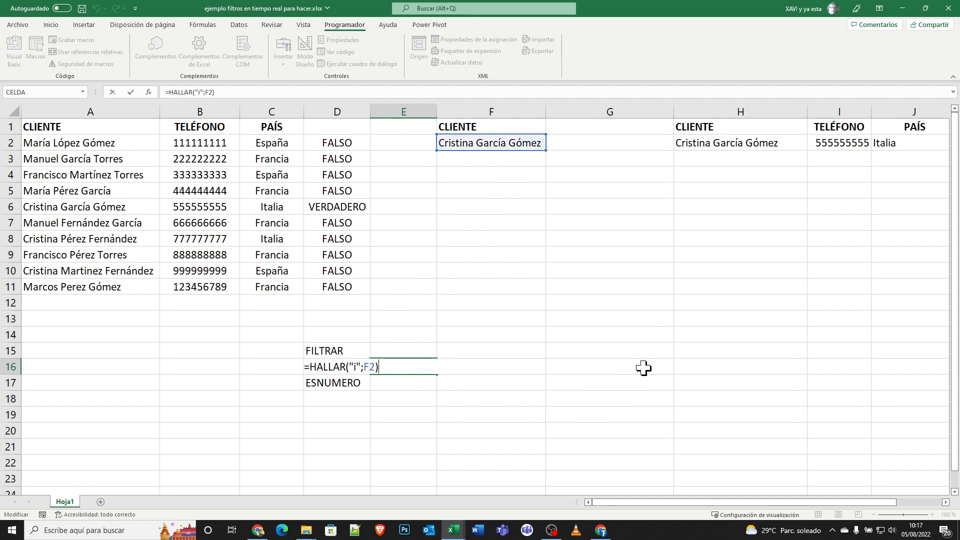
key("Escape")
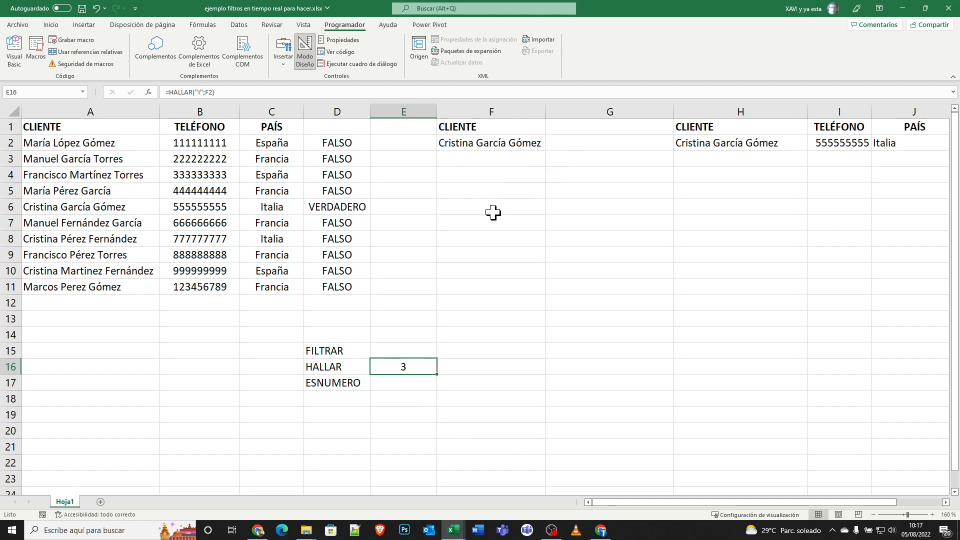
double_click(419, 367)
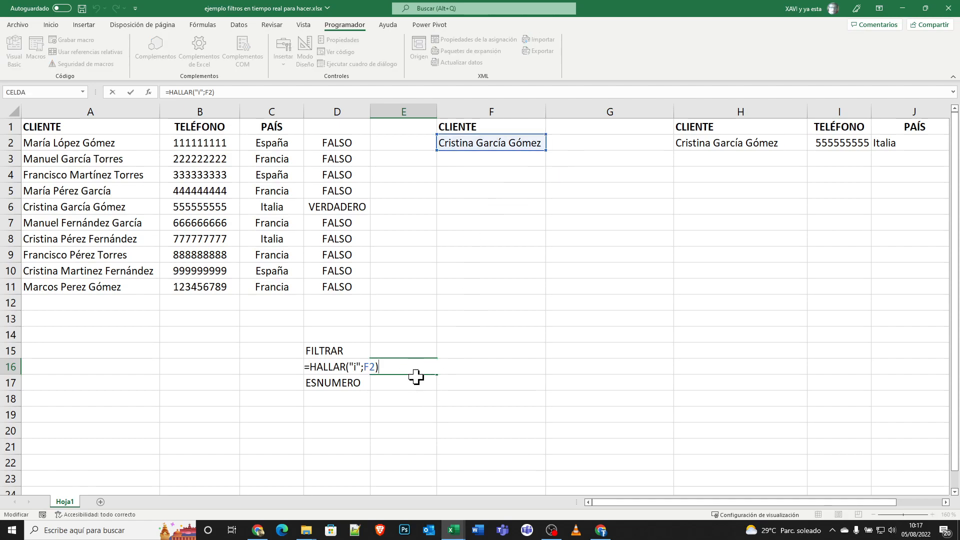
left_click(375, 368)
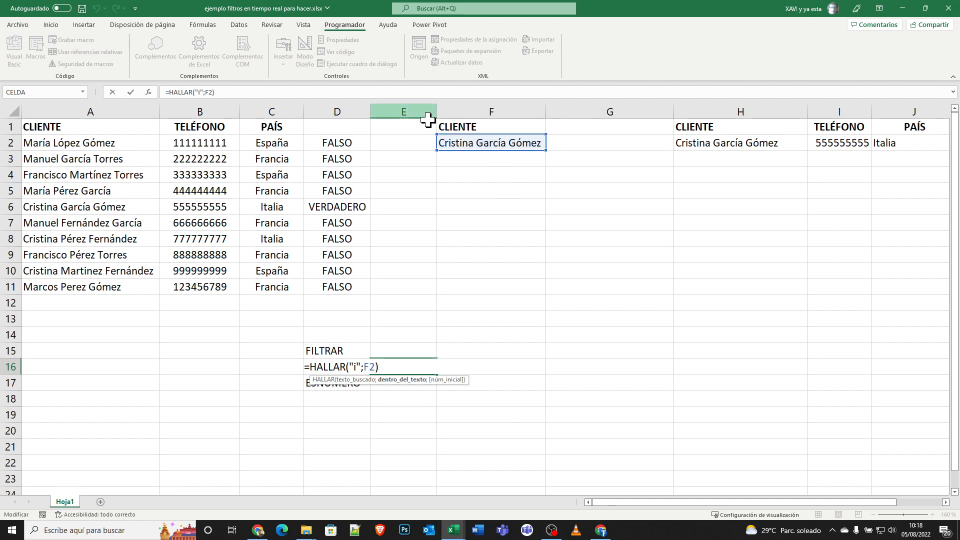
left_click(356, 366)
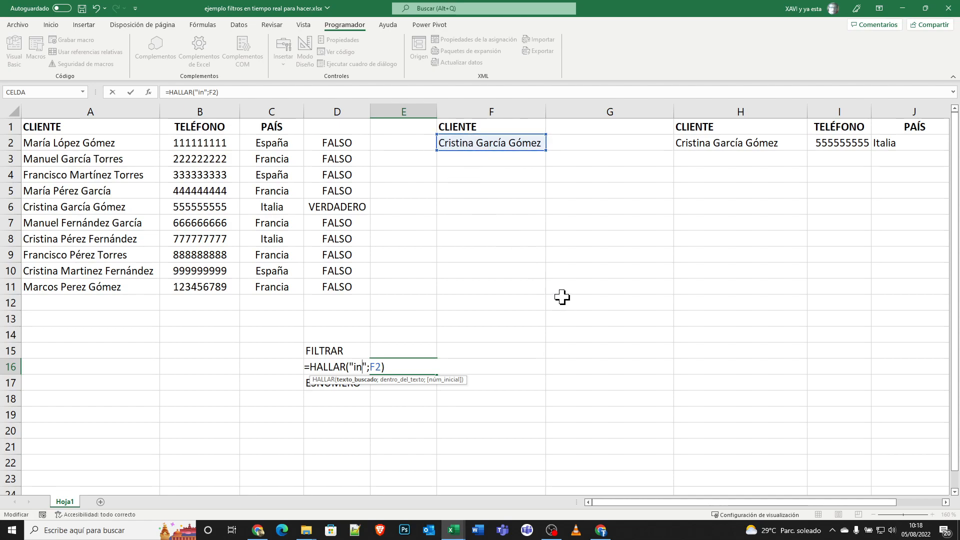
key("Return")
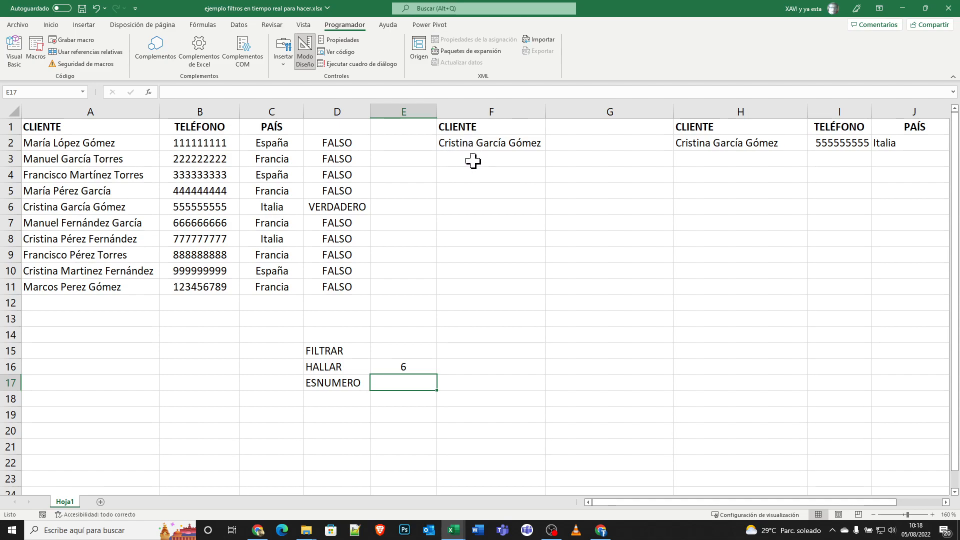
Step: Change the search text of the HALLAR formula in E16 to "u"
double_click(395, 365)
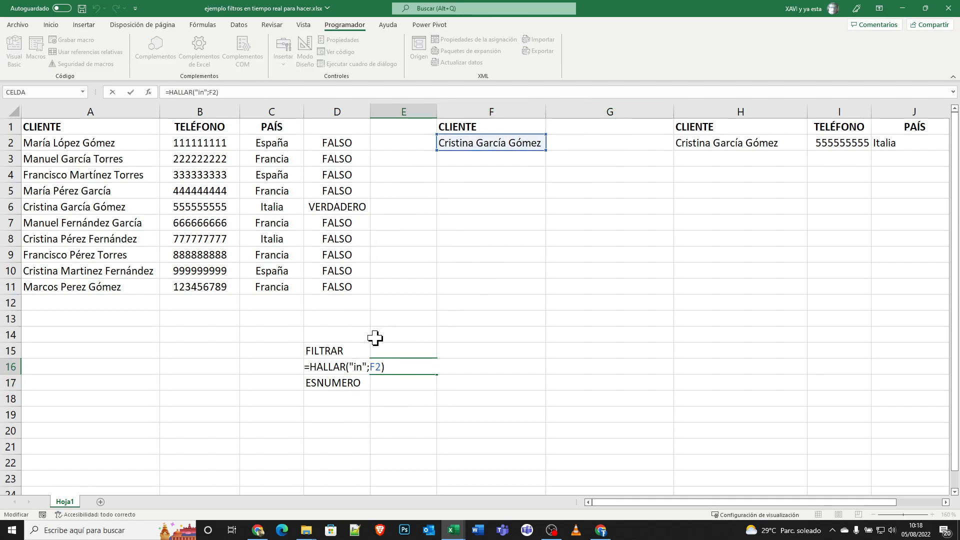
double_click(363, 367)
key("BackSpace")
type("u")
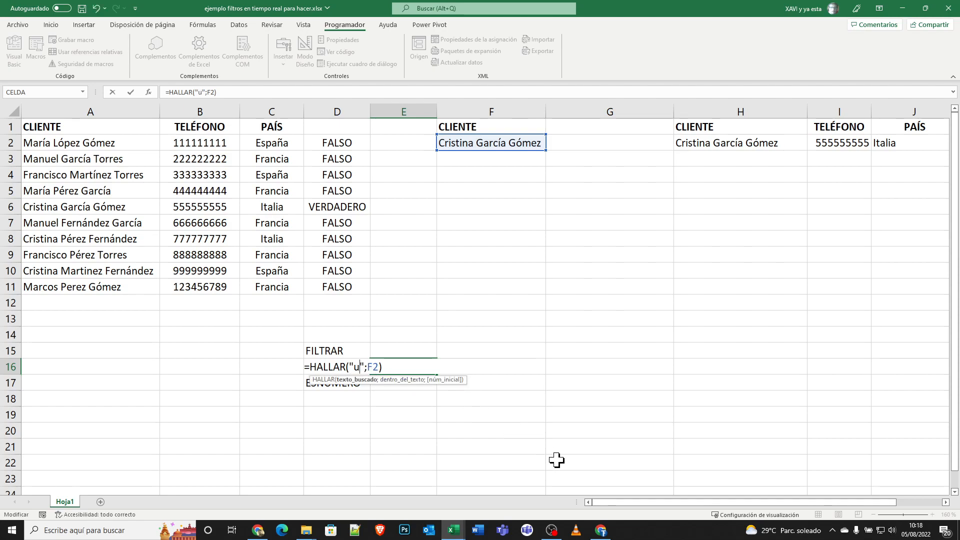
key("Return")
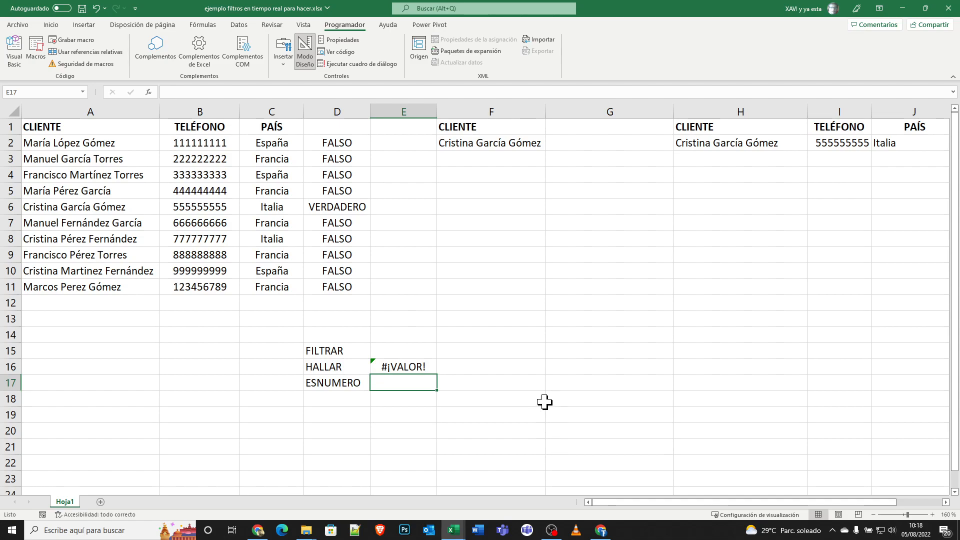
Step: Change the search text of the HALLAR formula in E16 to "in"
left_click(410, 360)
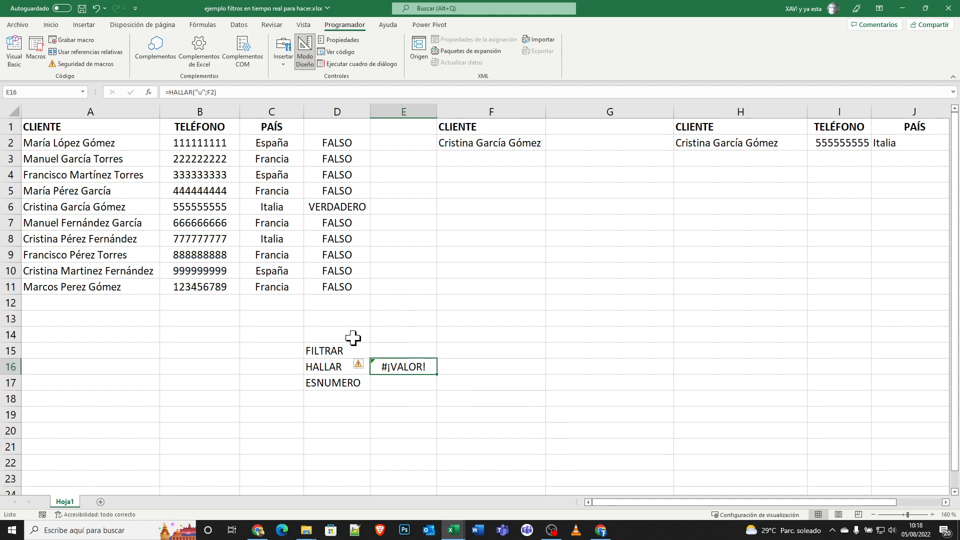
double_click(397, 367)
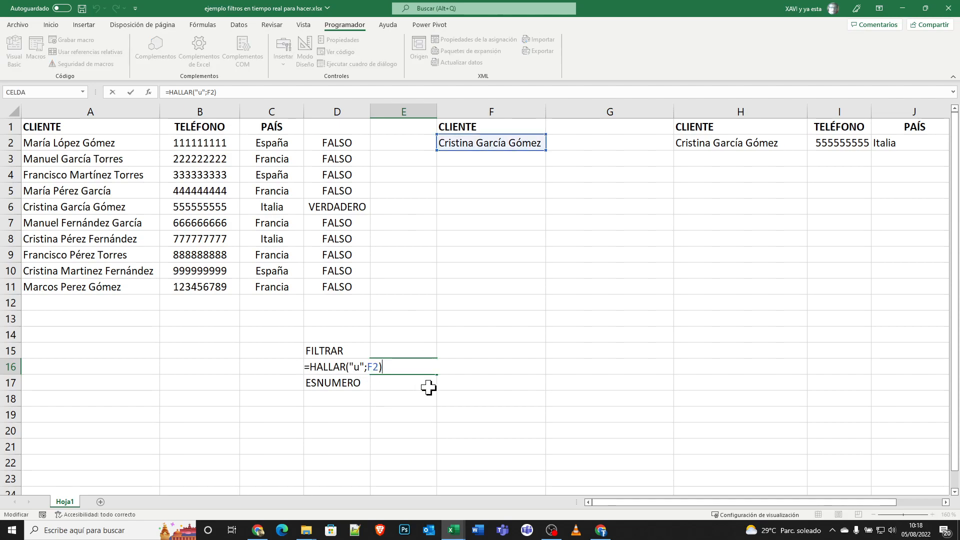
double_click(356, 367)
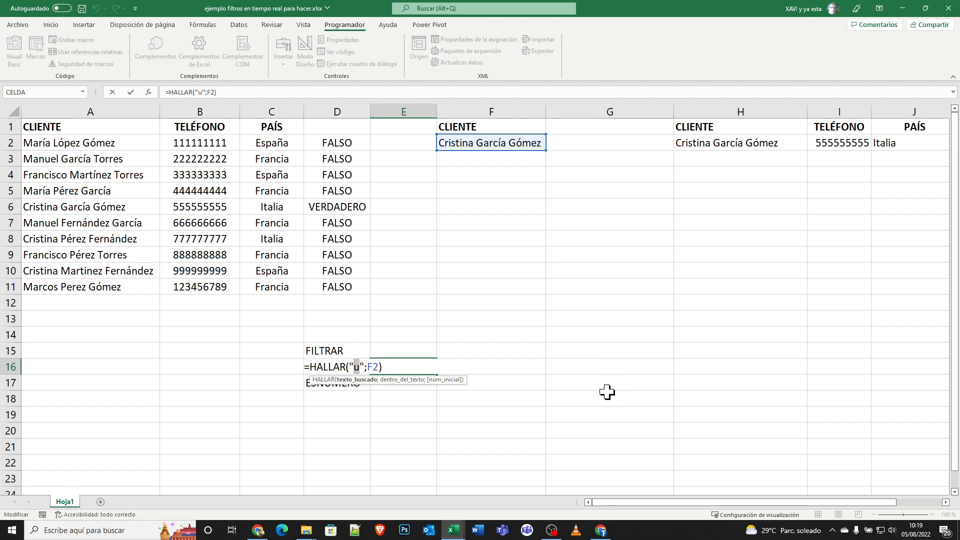
type("in")
key("Return")
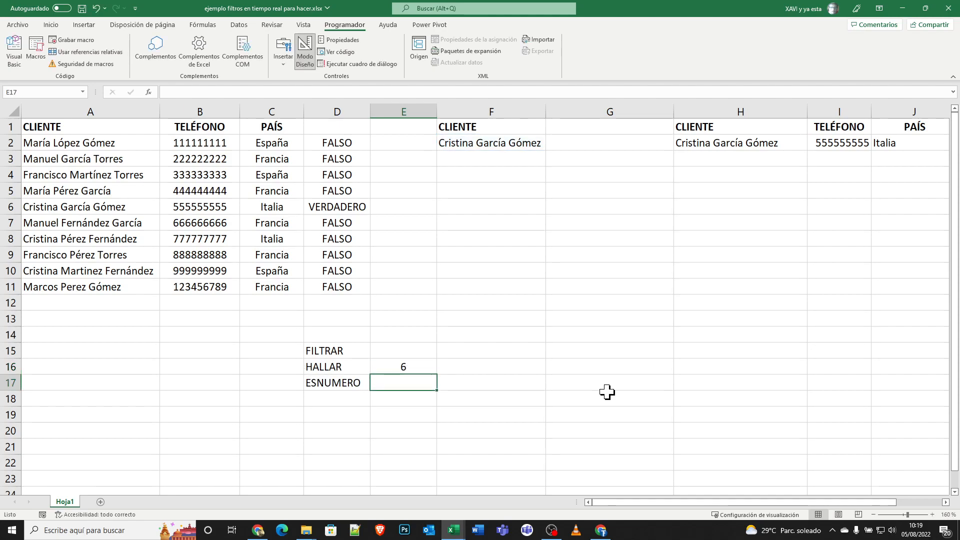
Step: Enter an ESNUMERO formula in E17 that checks whether the HALLAR result in E16 is a number
type("=esnumero(")
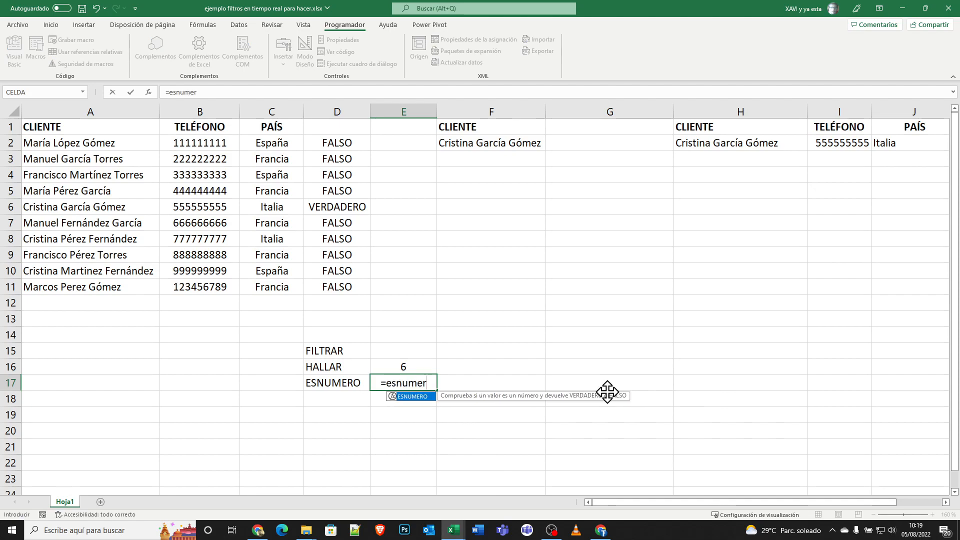
key("Up")
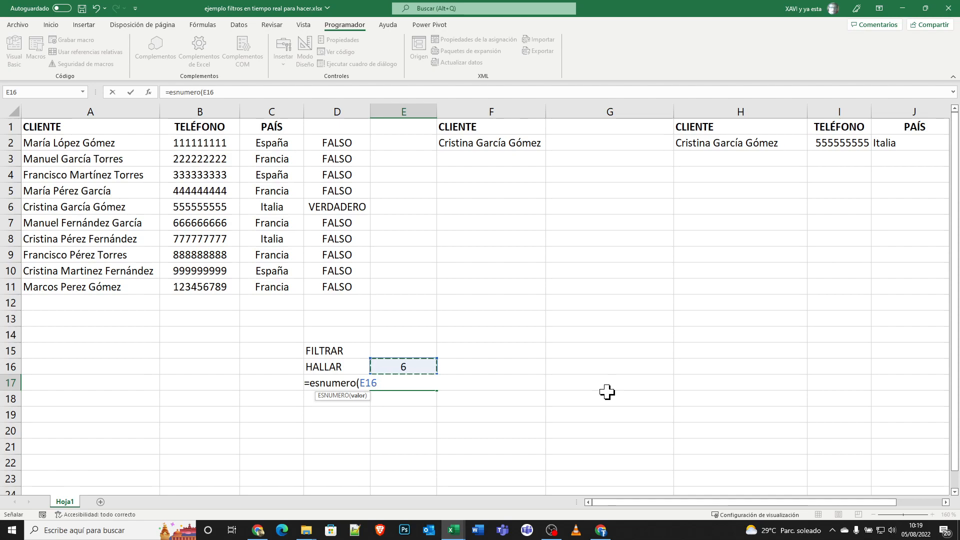
key("Return")
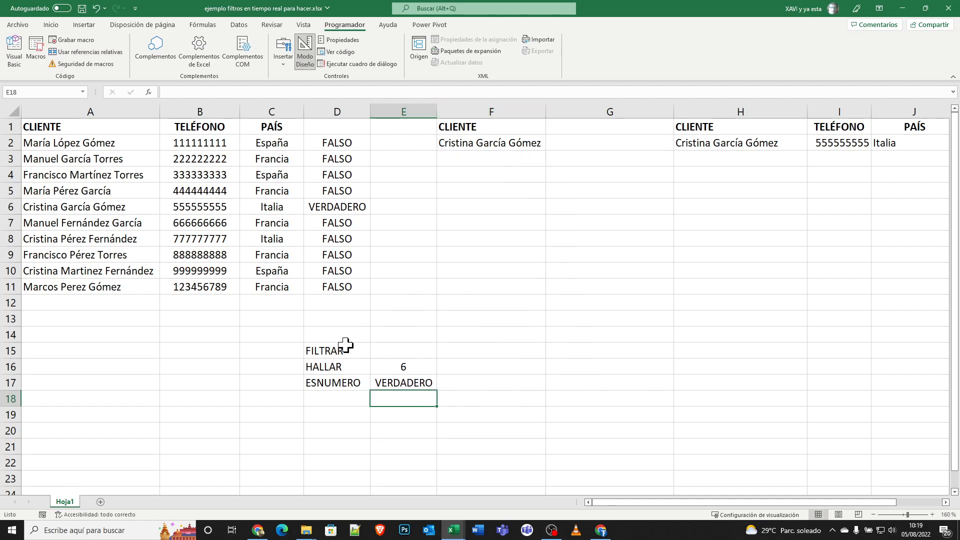
Step: Set the search text of the HALLAR formula in E16 to "u" to test ESNUMERO with a letter missing from the name
left_click(405, 365)
double_click(405, 365)
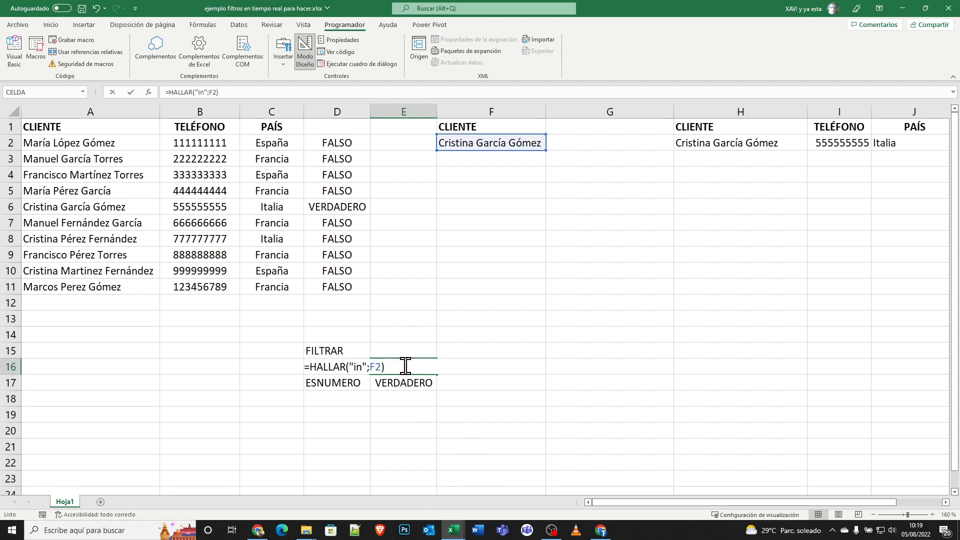
double_click(353, 367)
type("u")
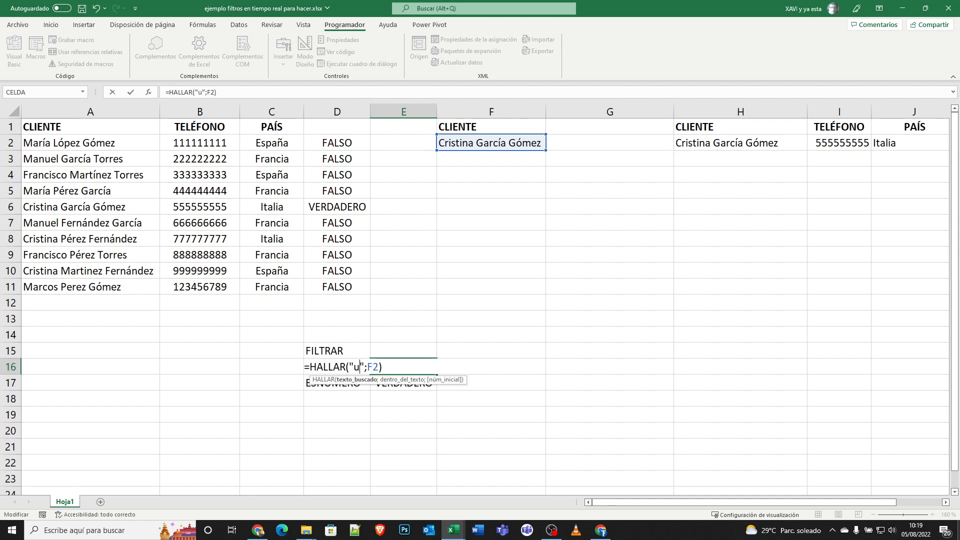
key("Return")
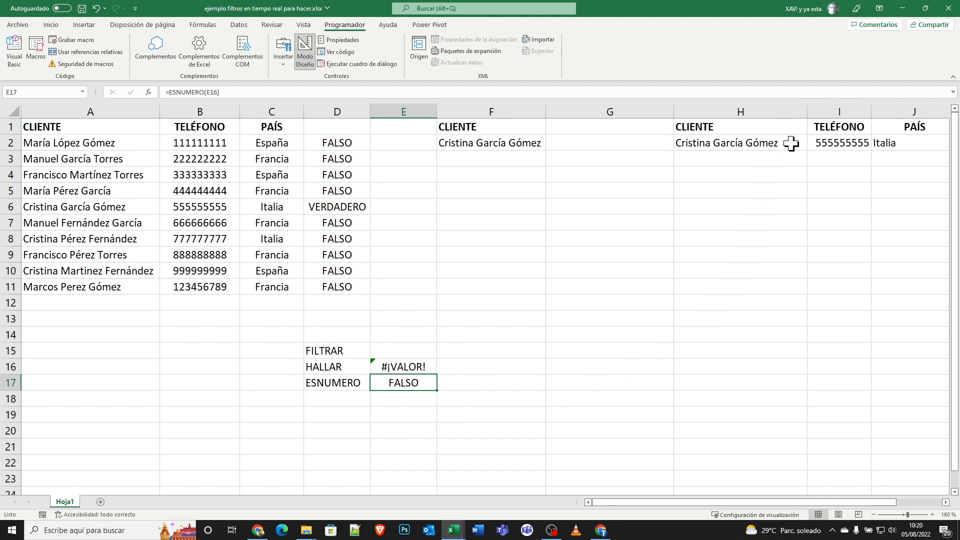
Step: Review the include condition A2:A11=F2 in the FILTRAR formula in H2, leaving the formula as it is
double_click(790, 144)
left_click(767, 144)
left_click_drag(759, 144, 809, 144)
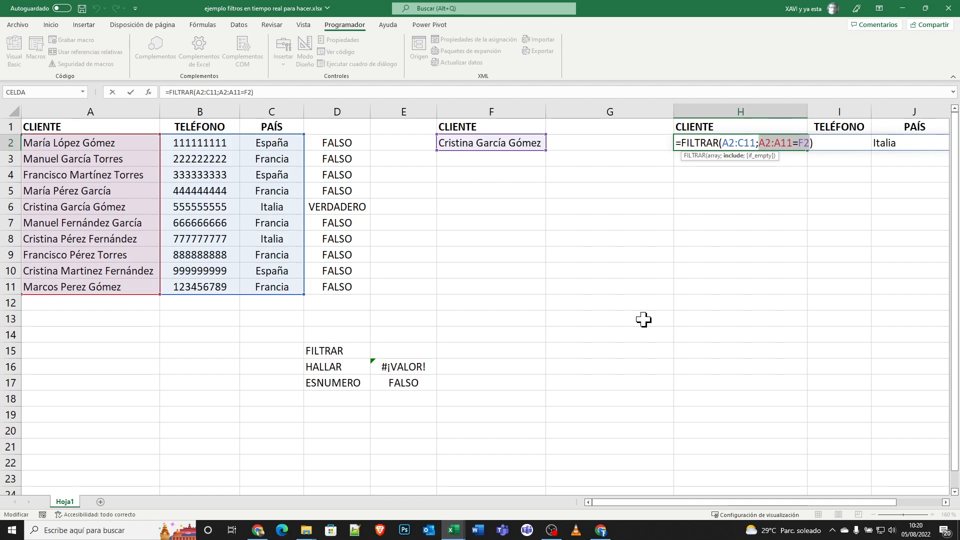
key("ctrl+Return")
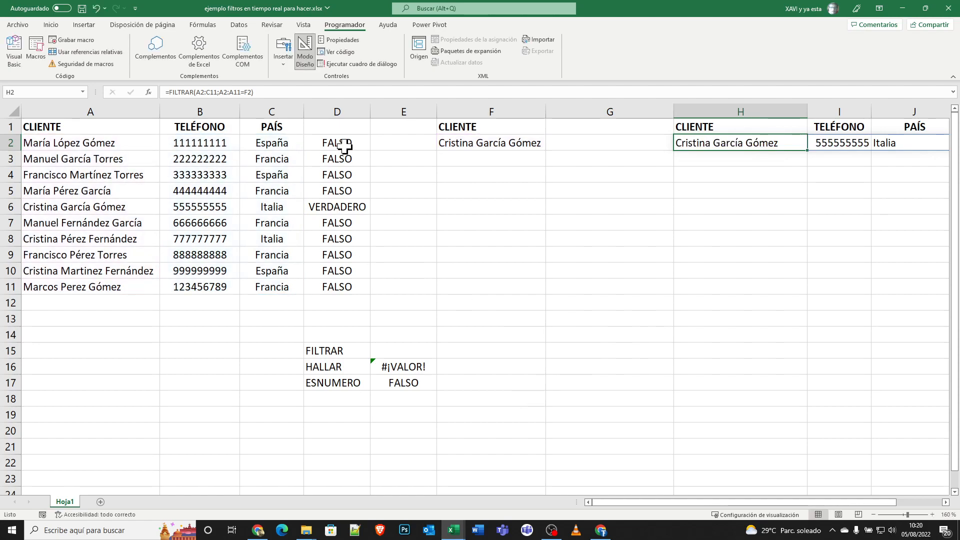
Step: Delete the exact-match comparison formula that fills D2:D11
left_click(344, 142)
left_click_drag(344, 142, 338, 289)
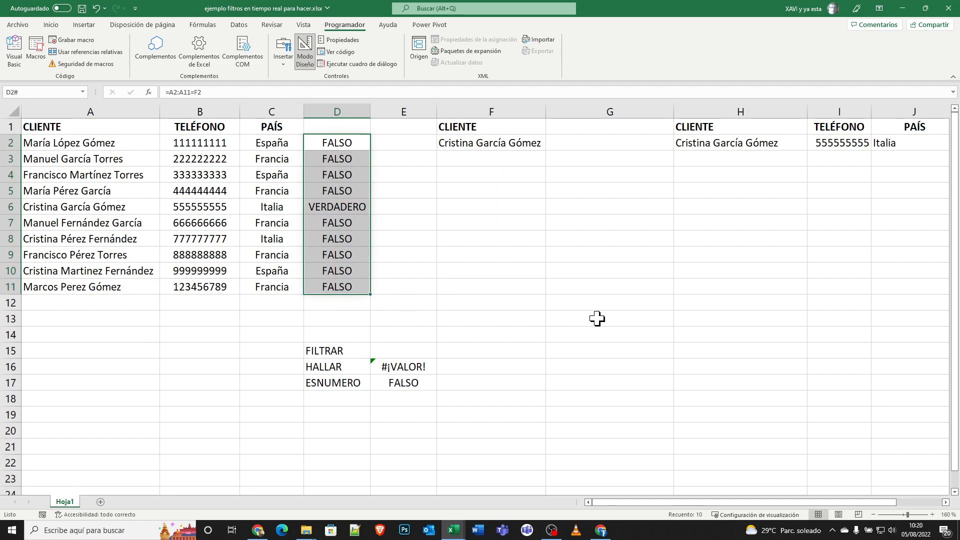
key("Delete")
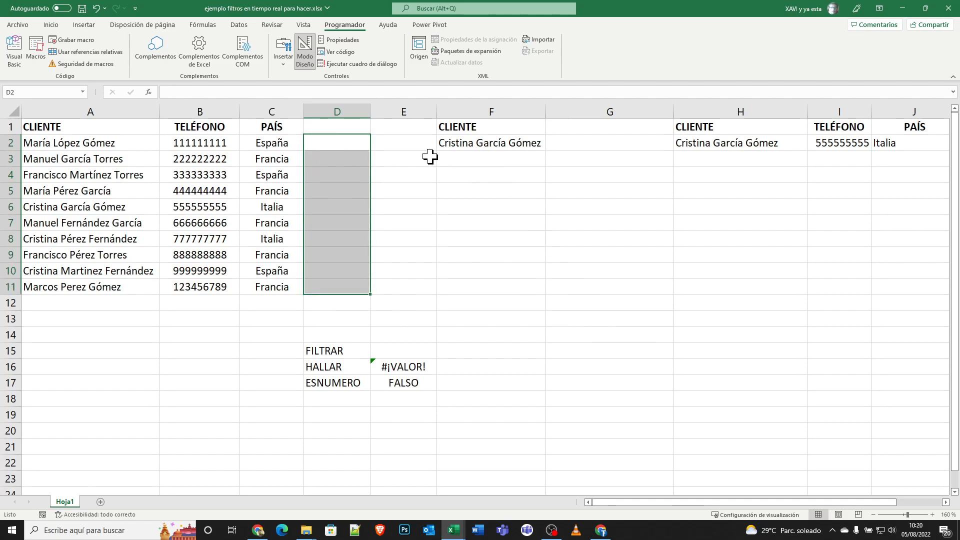
left_click(339, 151)
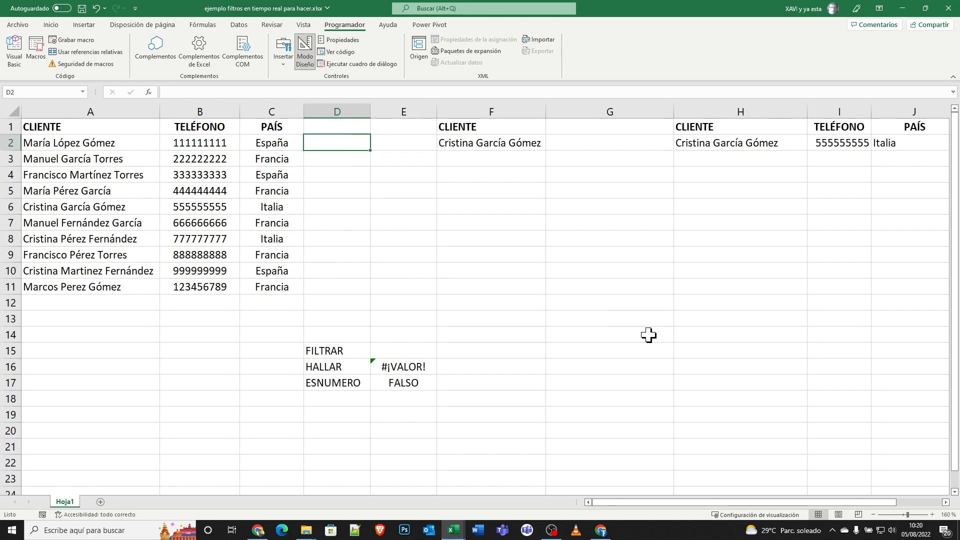
Step: Replace the full client name in search cell F2 with the partial text "in"
left_click(455, 142)
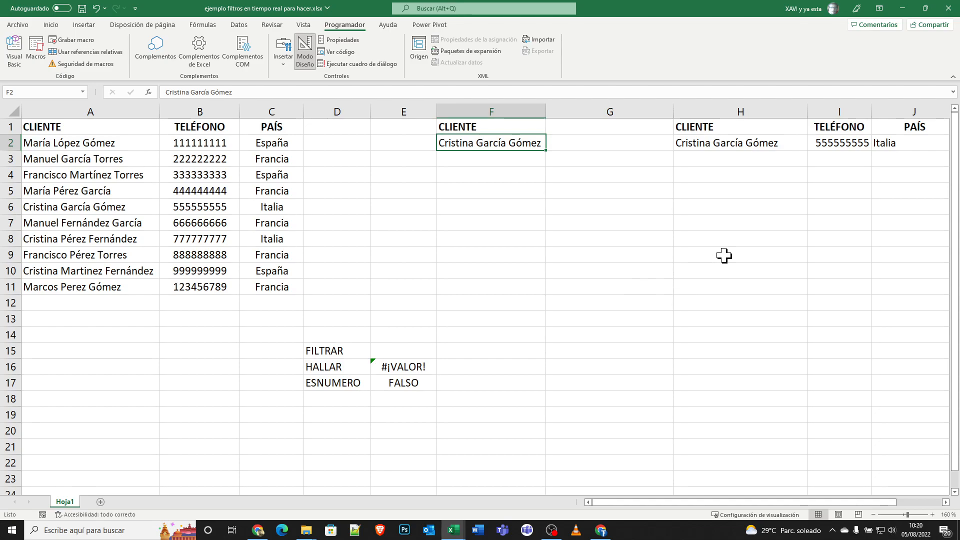
key("Delete")
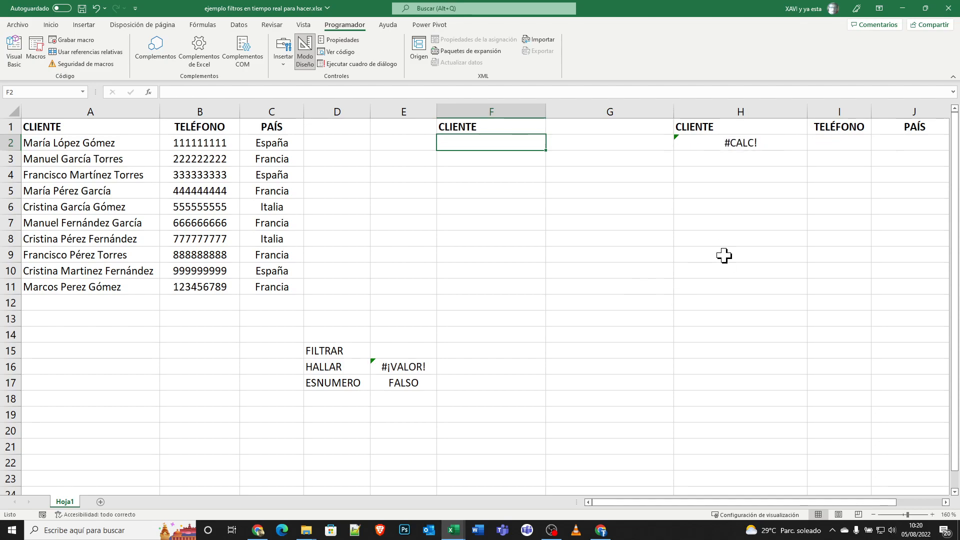
left_click(720, 142)
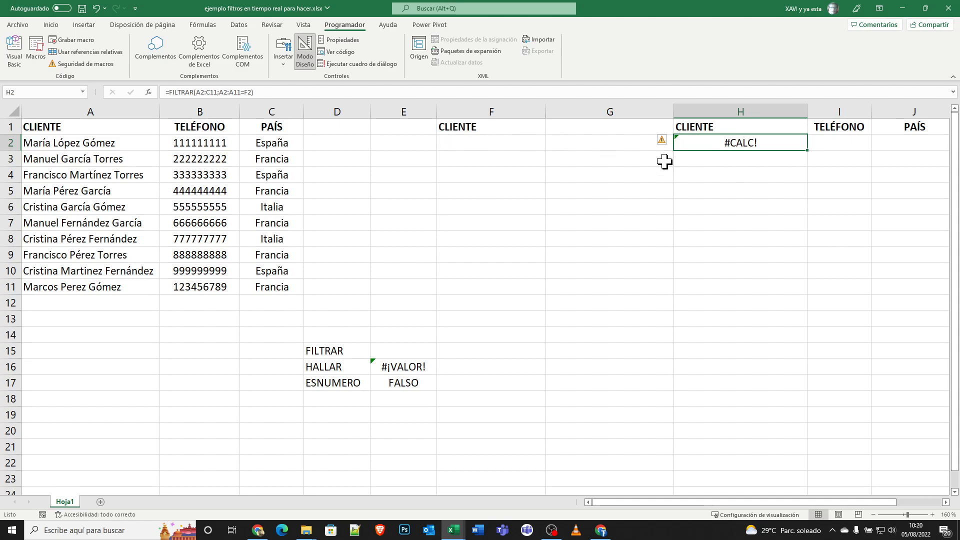
left_click(332, 142)
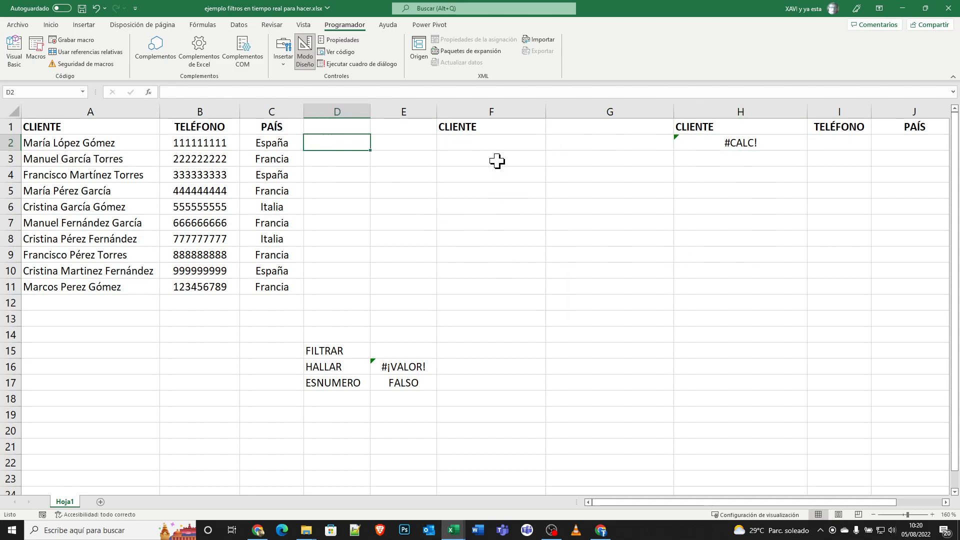
left_click(495, 145)
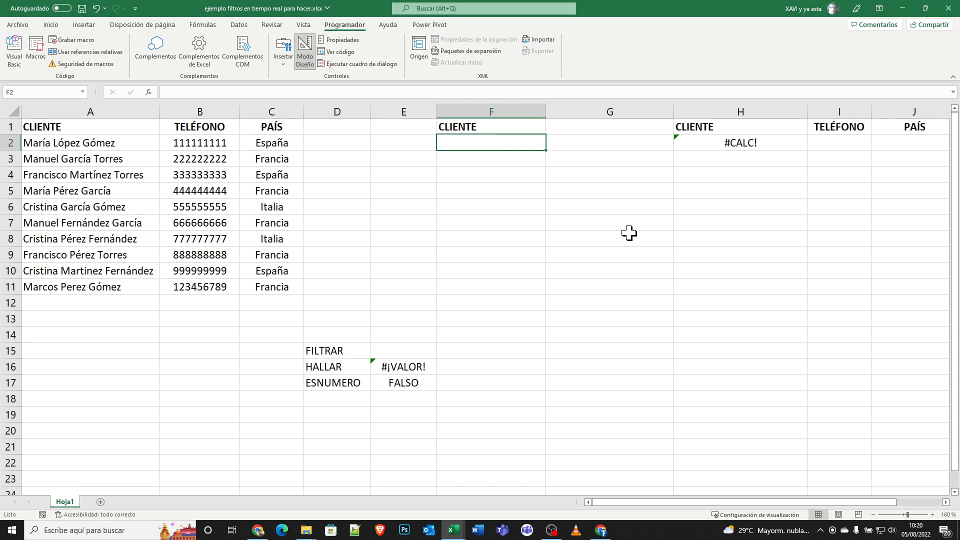
type("in")
key("Return")
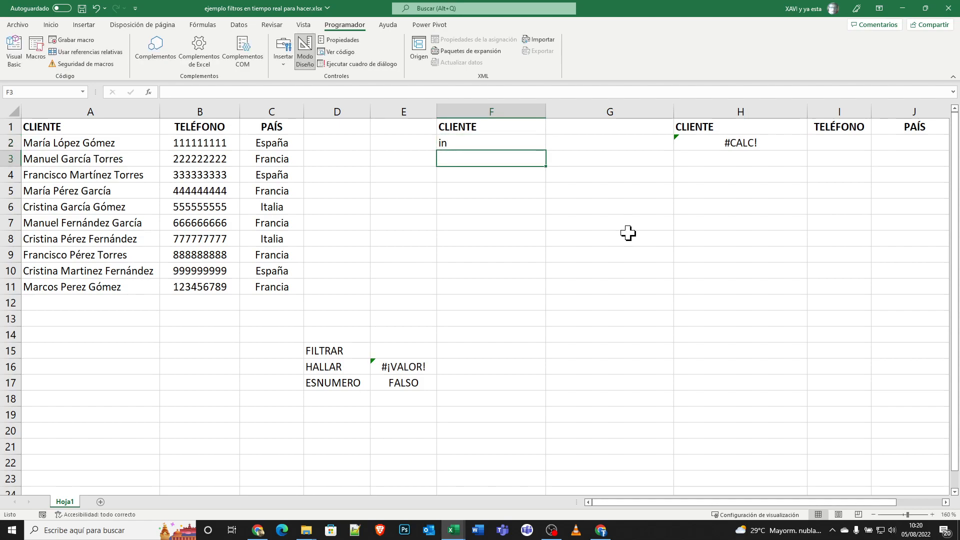
Step: Enter the formula =ESNUMERO(HALLAR(F2;A2:A11)) in D2 to flag every client name containing the search text
left_click(350, 142)
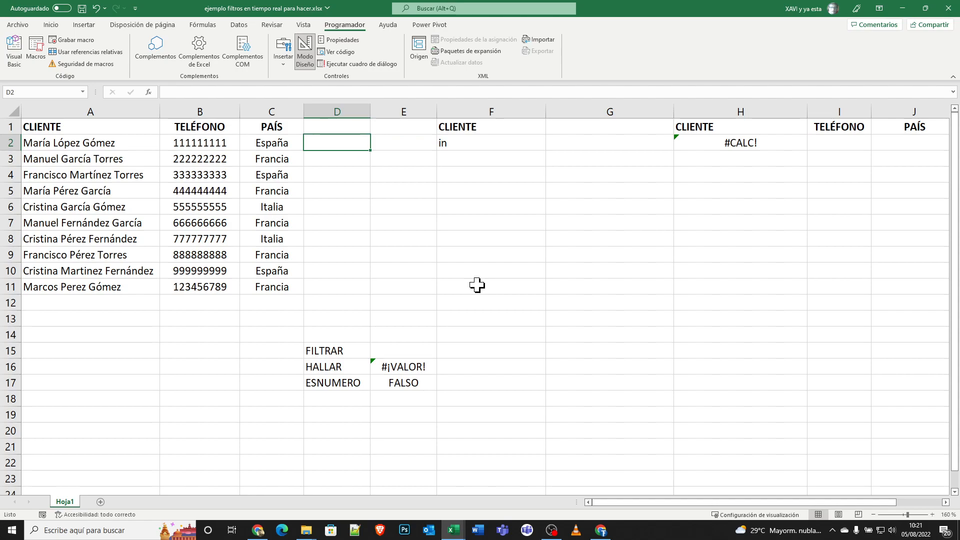
type("=e")
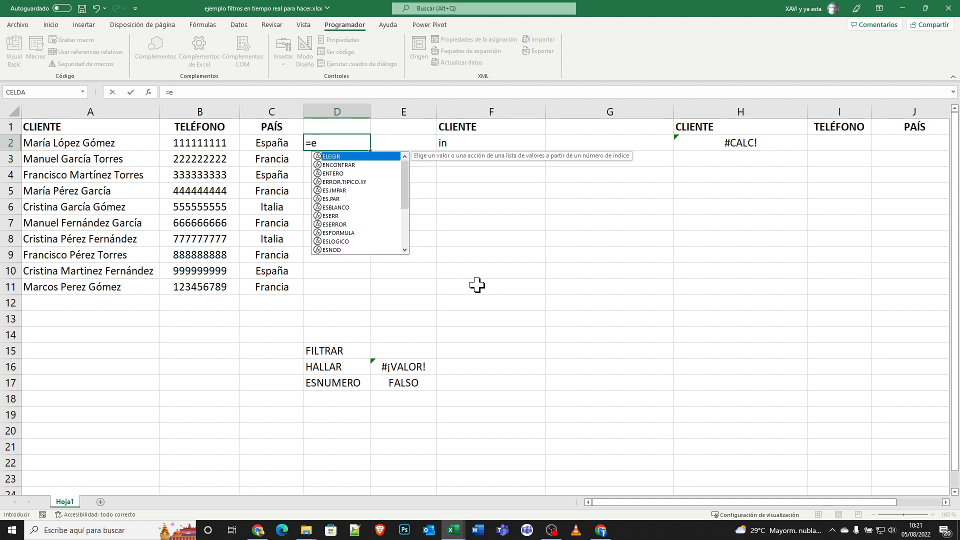
type("snumero(")
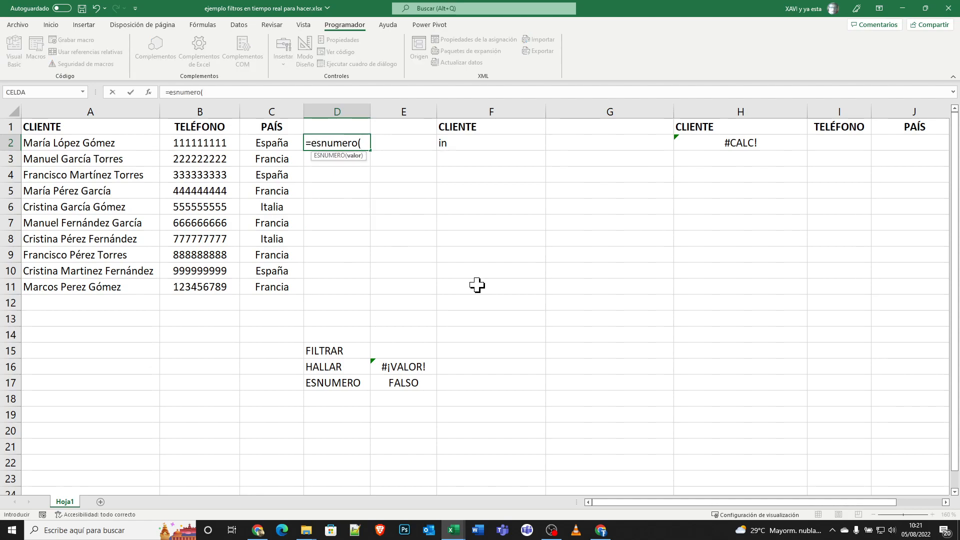
type("ahl")
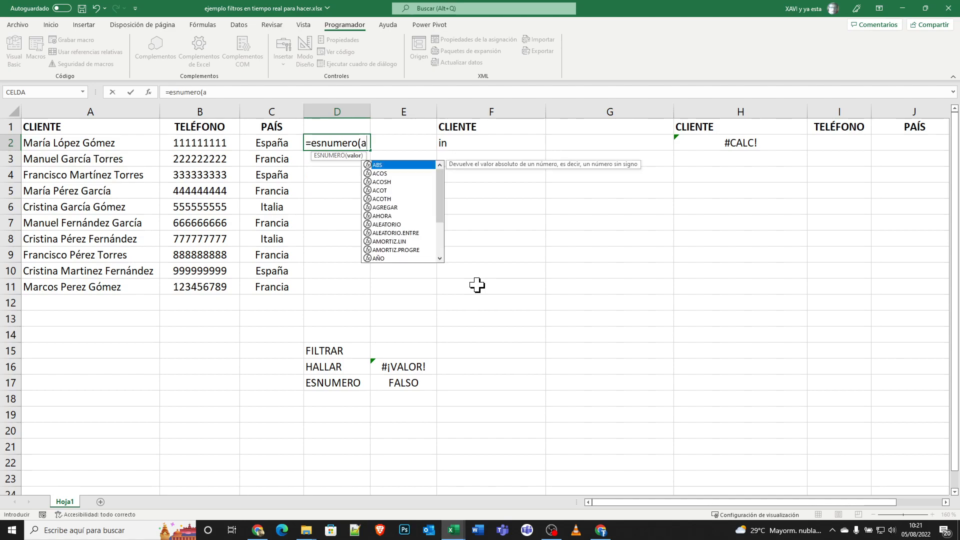
key("BackSpace")
key("BackSpace")
key("BackSpace")
type("halla")
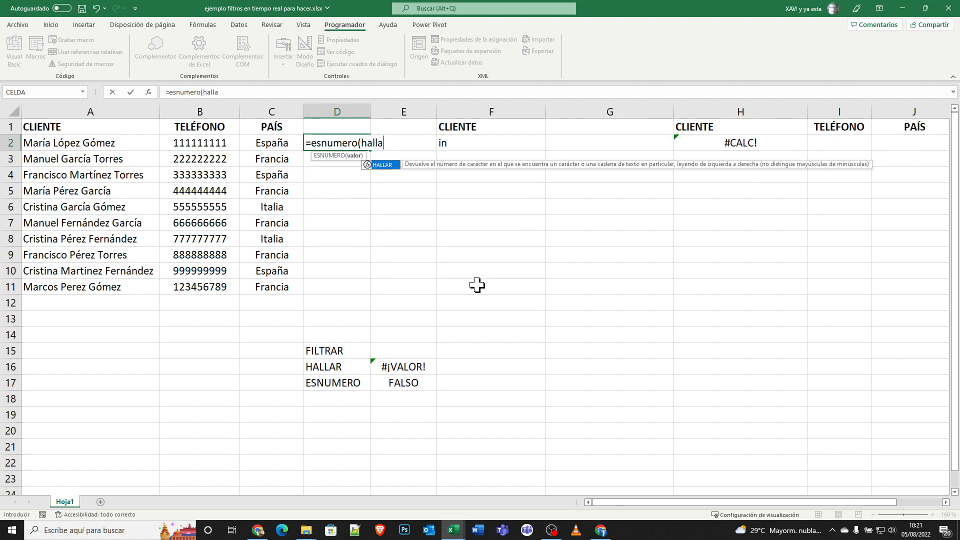
type("r(")
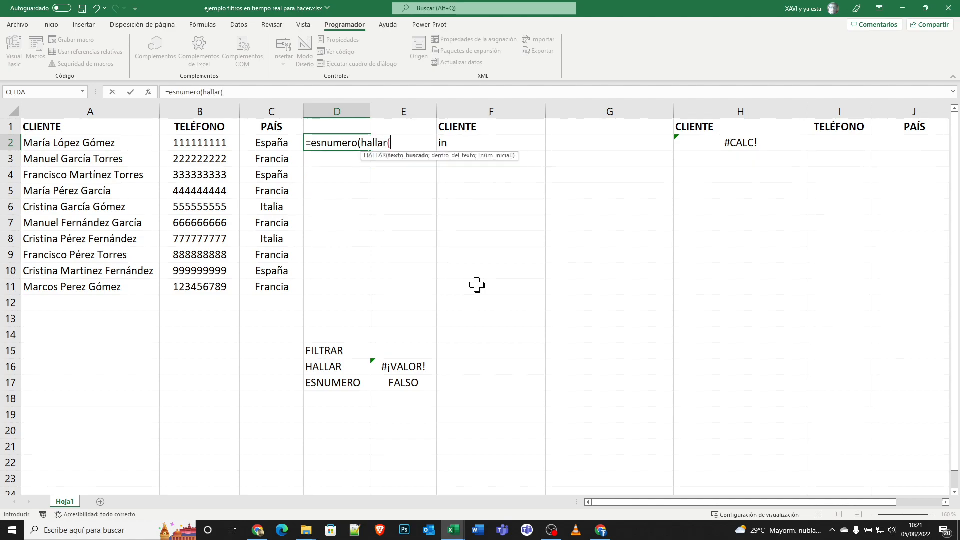
left_click(457, 143)
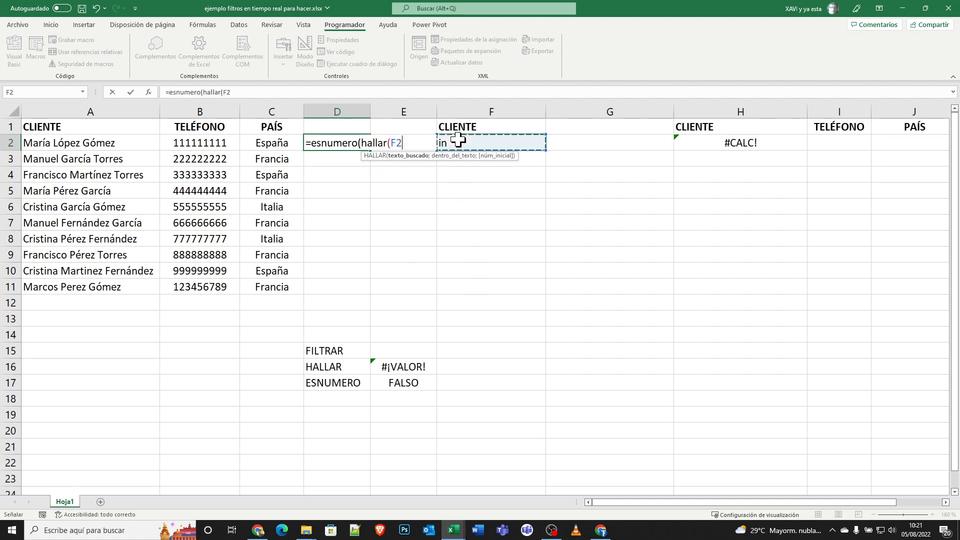
type(";")
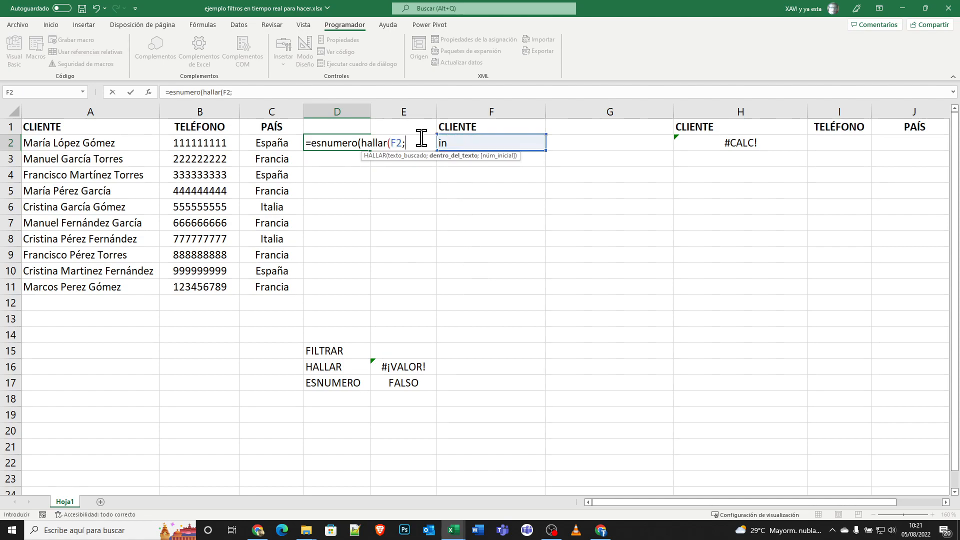
left_click_drag(105, 142, 111, 287)
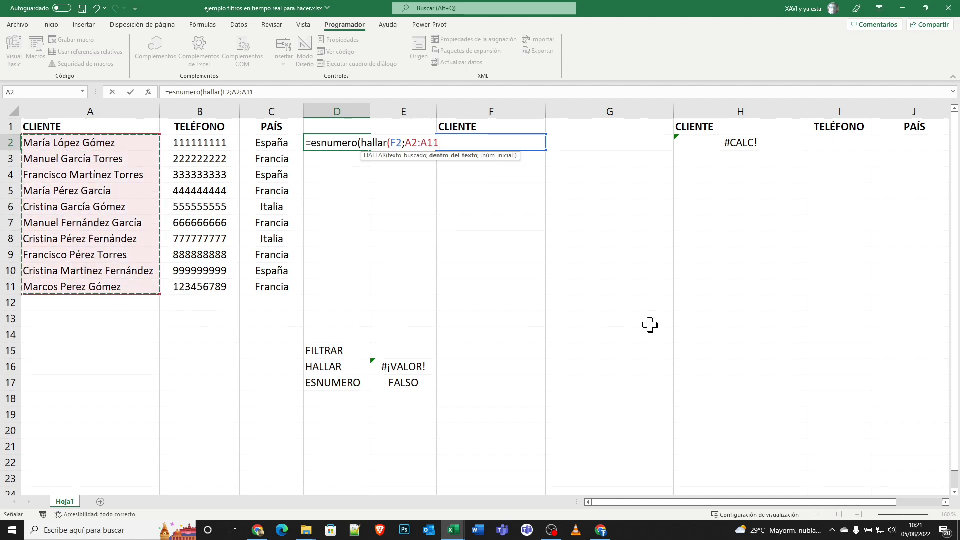
type("))")
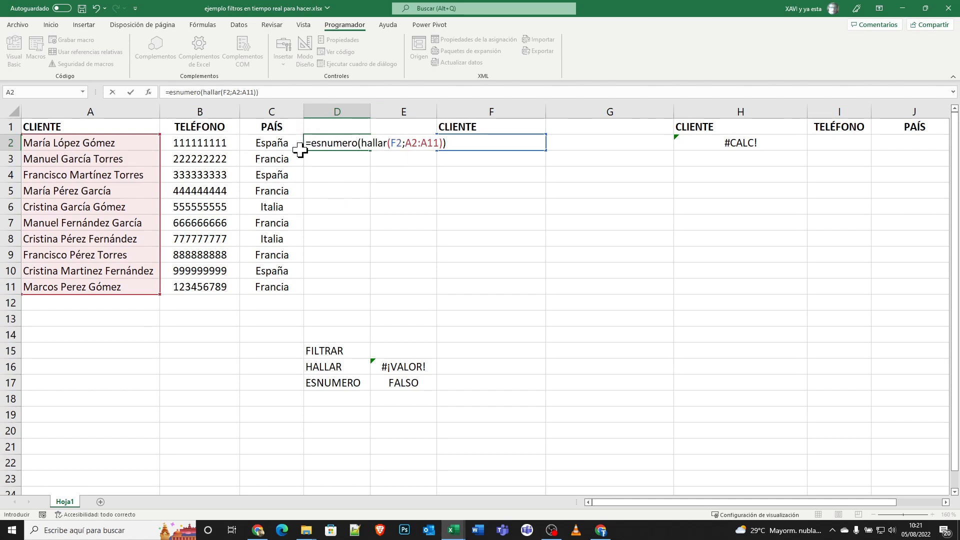
key("Return")
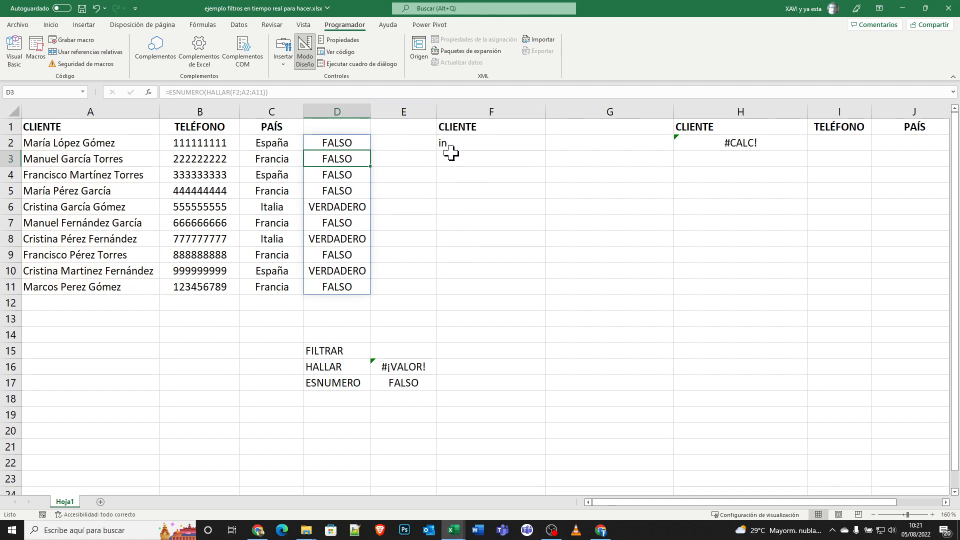
Step: Compare the client names in A6, A8 and A10 with the search text in F2 to check the partial matches
left_click(44, 204)
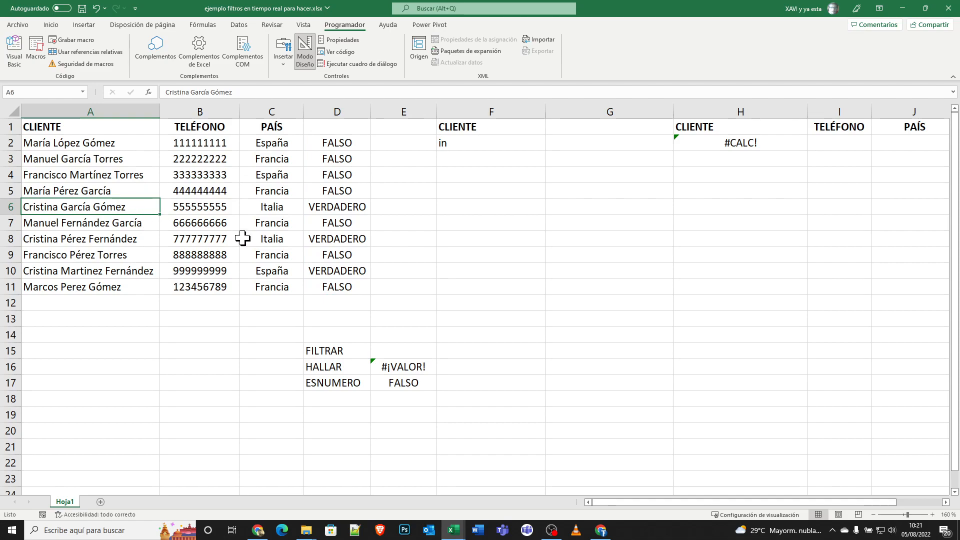
left_click(54, 239)
left_click(79, 270)
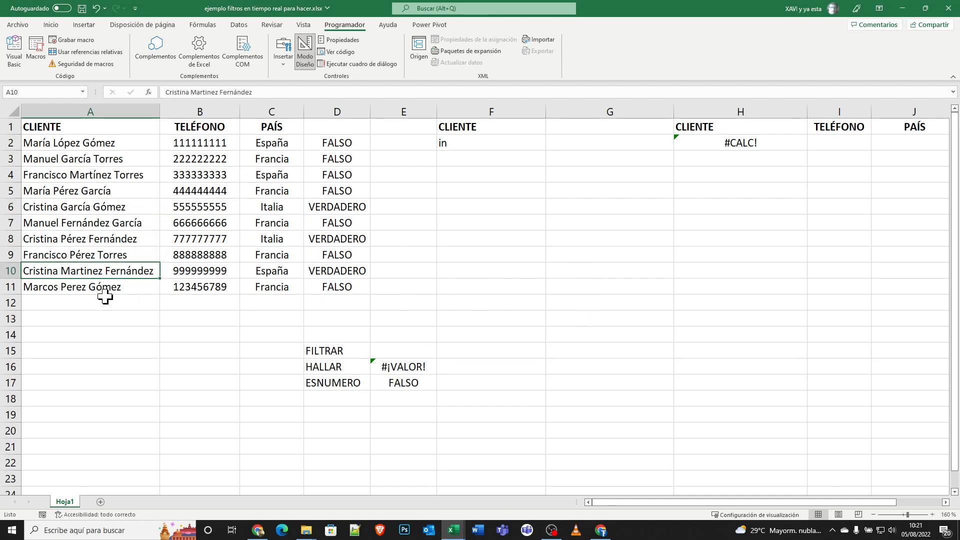
left_click(64, 240)
left_click(61, 210)
left_click(69, 241)
left_click(74, 273)
left_click(467, 141)
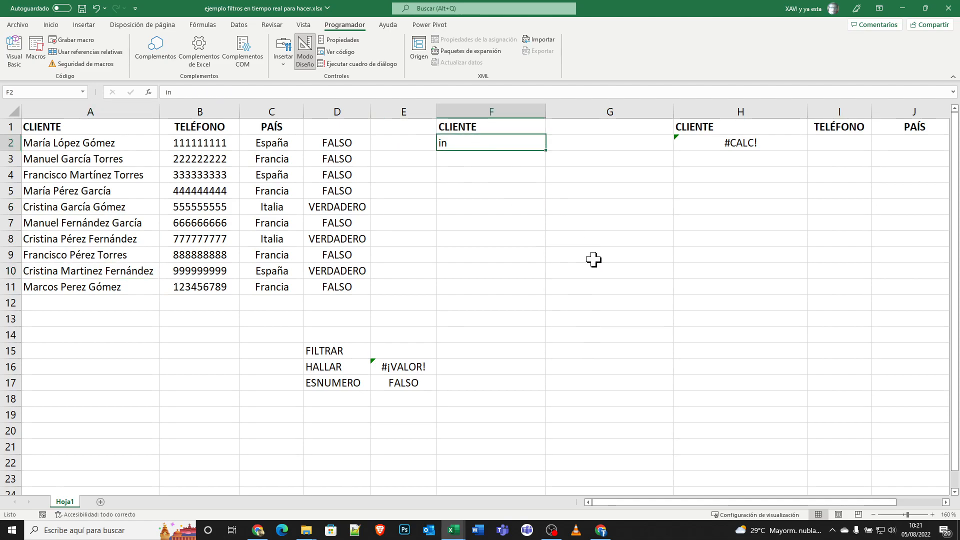
Step: Set the search text in F2 to "Gar" and check the matching client names in A3, A5, A6 and A7
type("Gar")
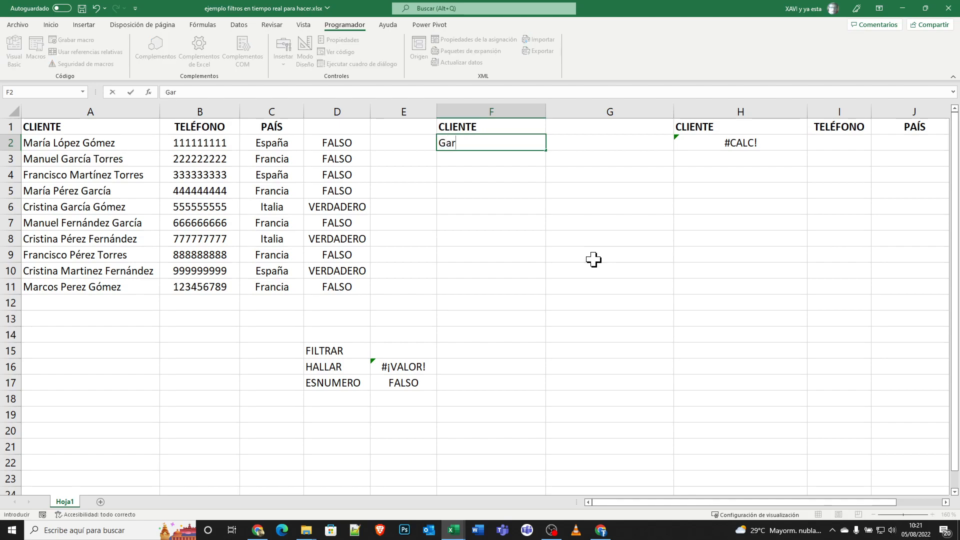
key("Return")
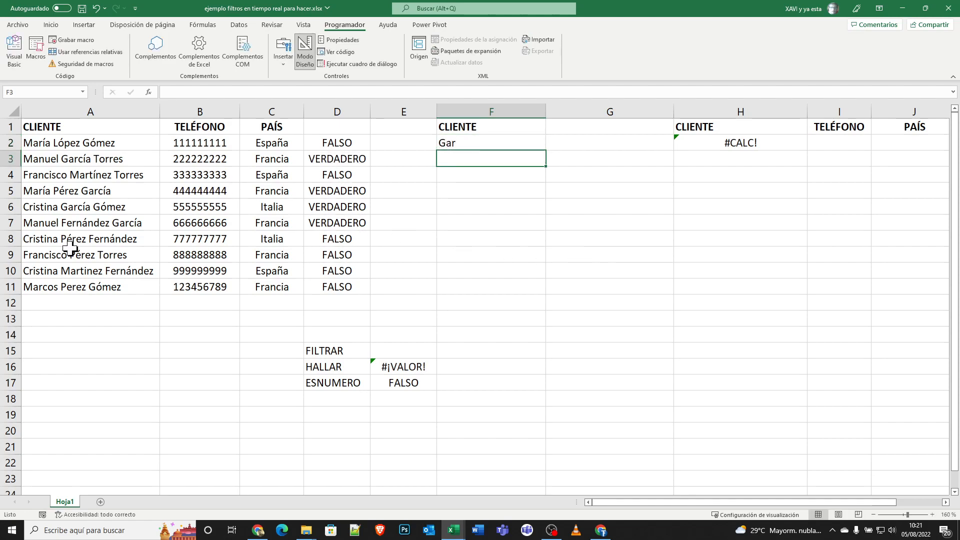
left_click(94, 159)
left_click(102, 190)
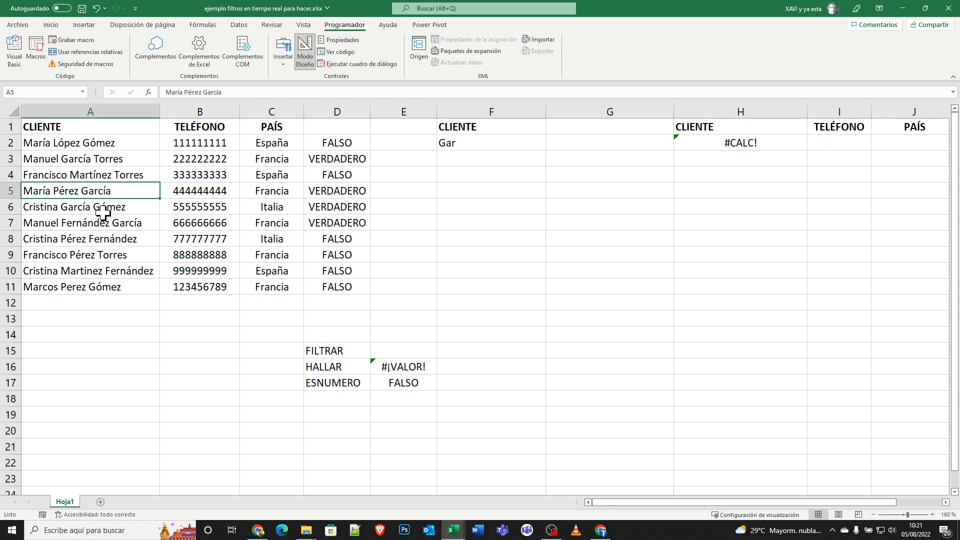
left_click(102, 212)
left_click(107, 221)
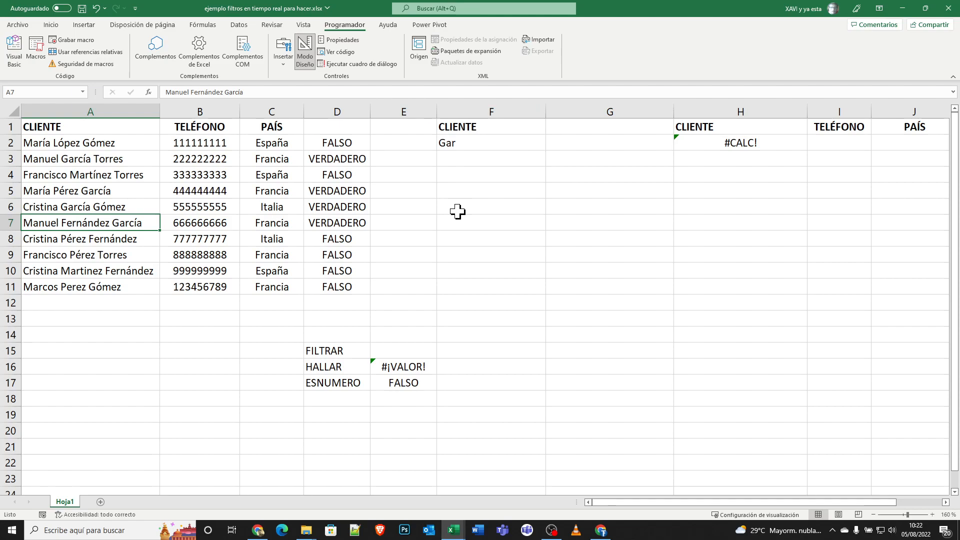
left_click(485, 146)
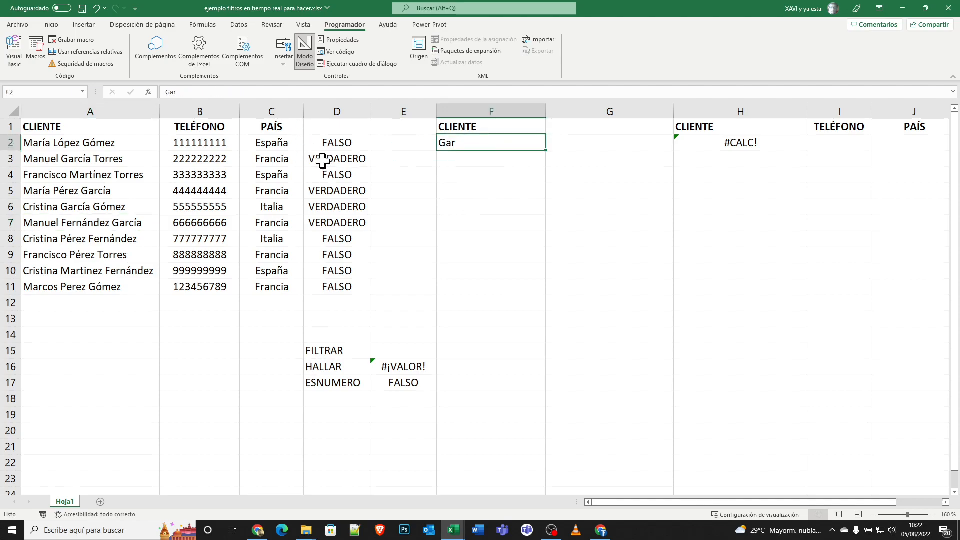
Step: Replace the exact-match condition in H2 with the partial-match one, giving =FILTRAR(A2:C11;ESNUMERO(HALLAR(F2;A2:A11)))
double_click(719, 144)
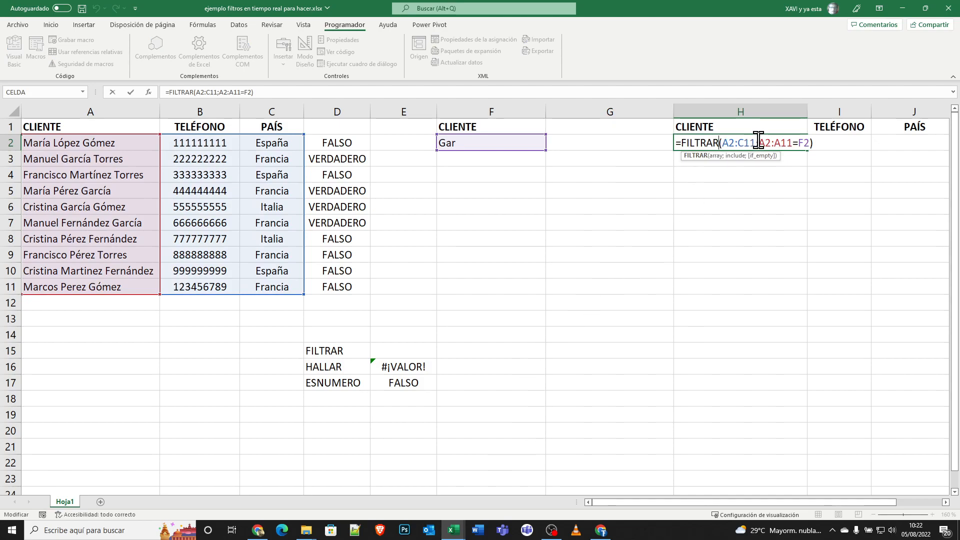
left_click_drag(761, 142, 809, 143)
key("BackSpace")
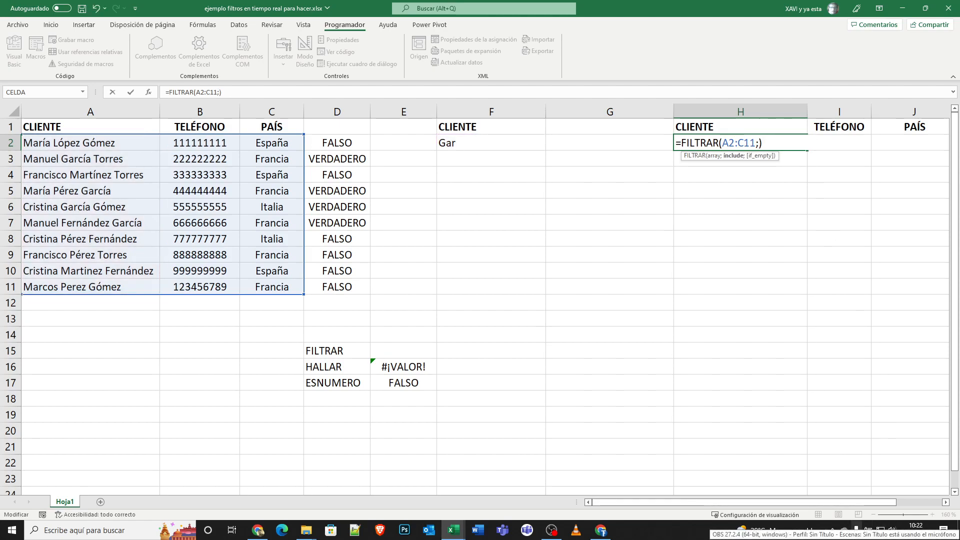
type("esnumero(")
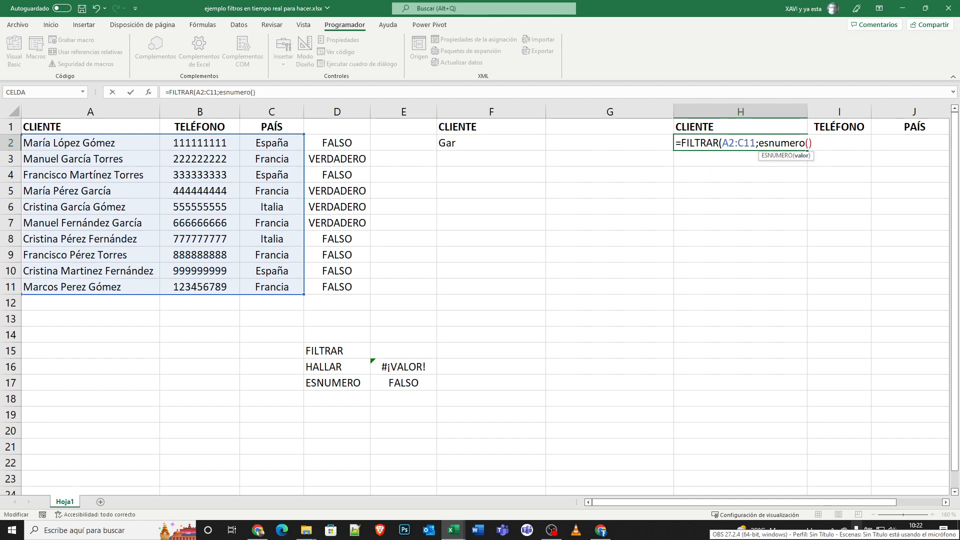
type("hallar")
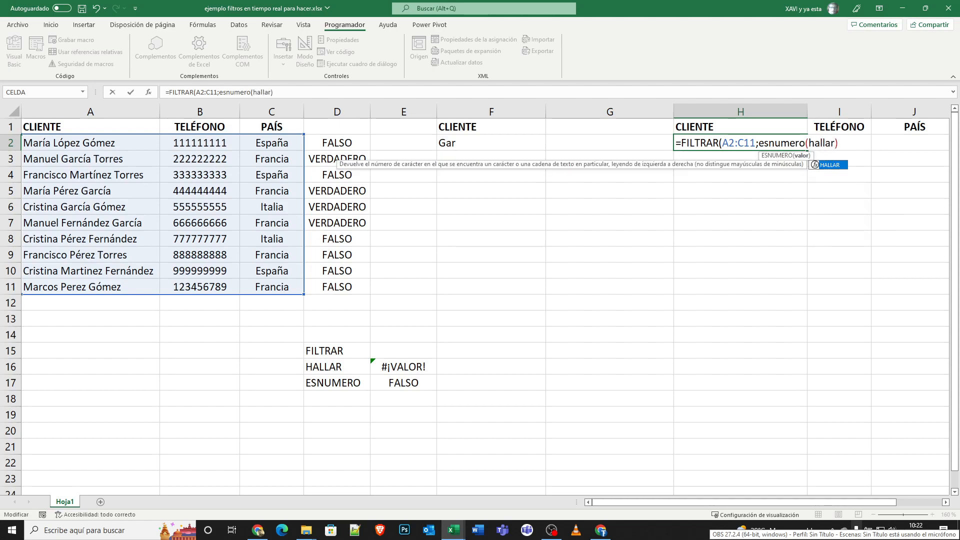
type("(")
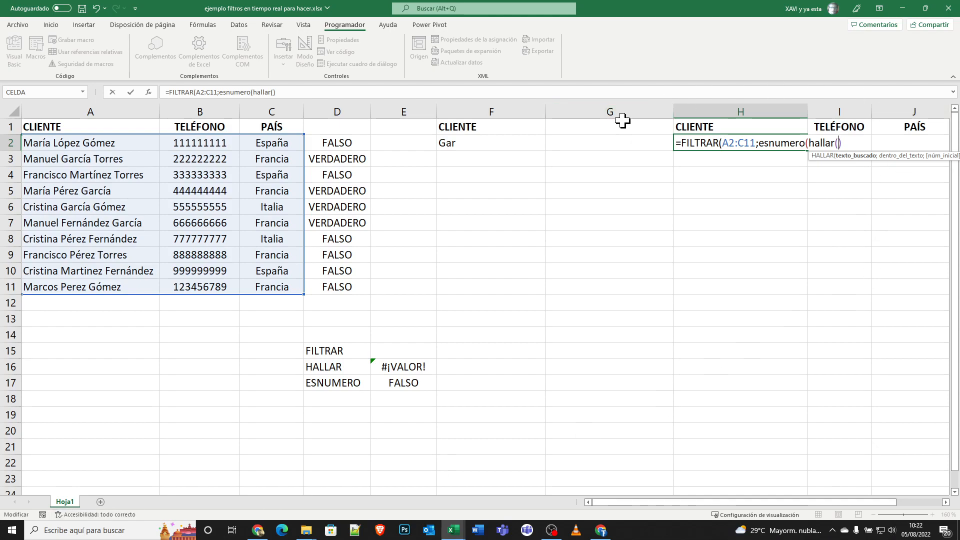
left_click(507, 148)
type(";")
left_click_drag(105, 143, 104, 287)
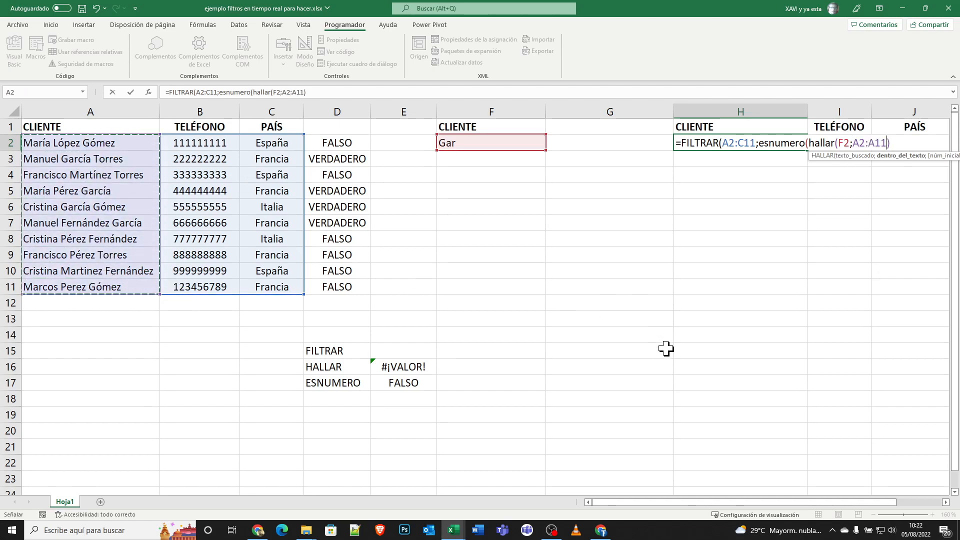
type("))")
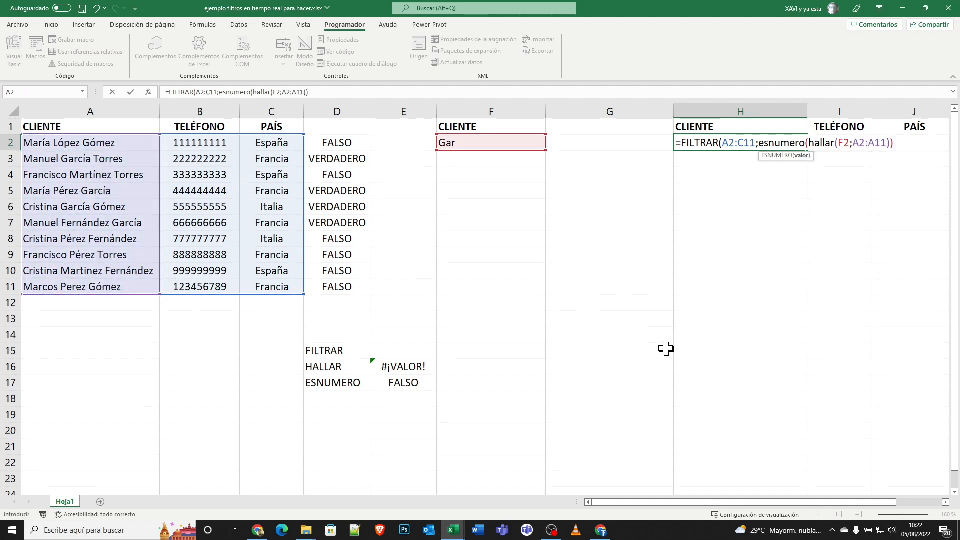
type(")")
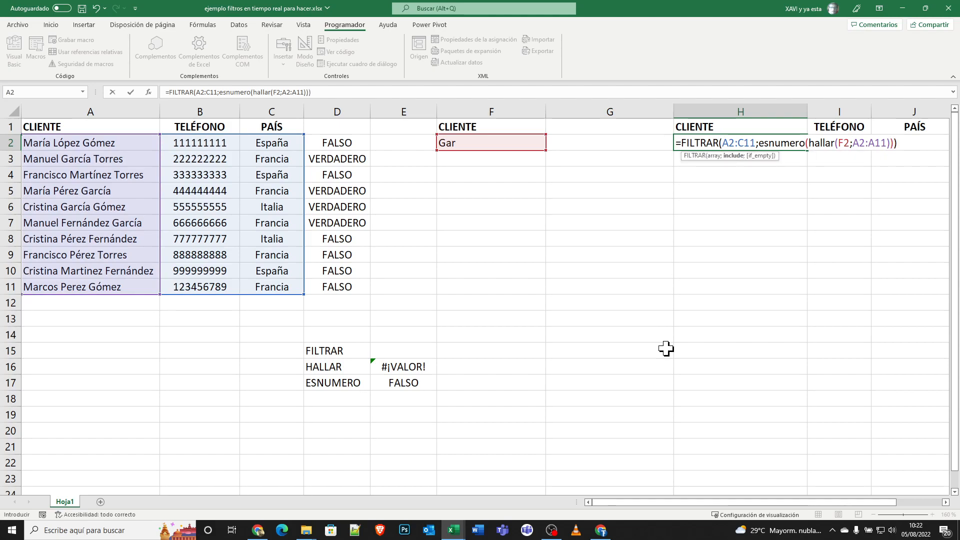
key("Return")
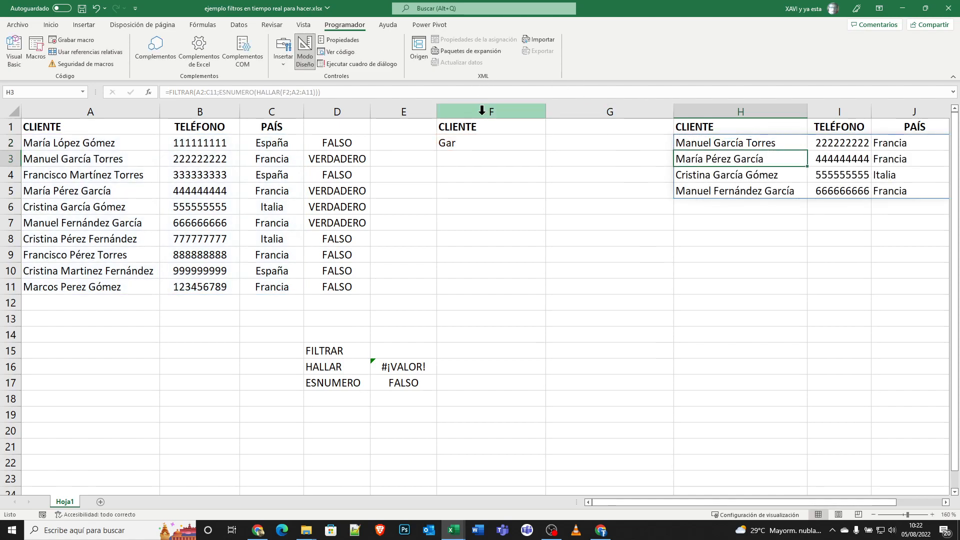
Step: Test the filtered client list by setting the search text in F2 to "ez" and to "MA"
left_click(484, 139)
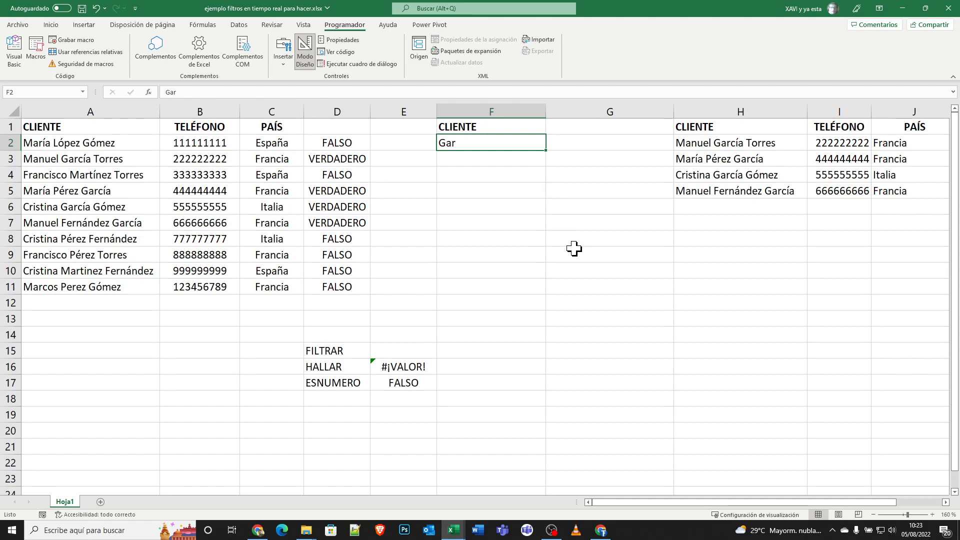
type("ez")
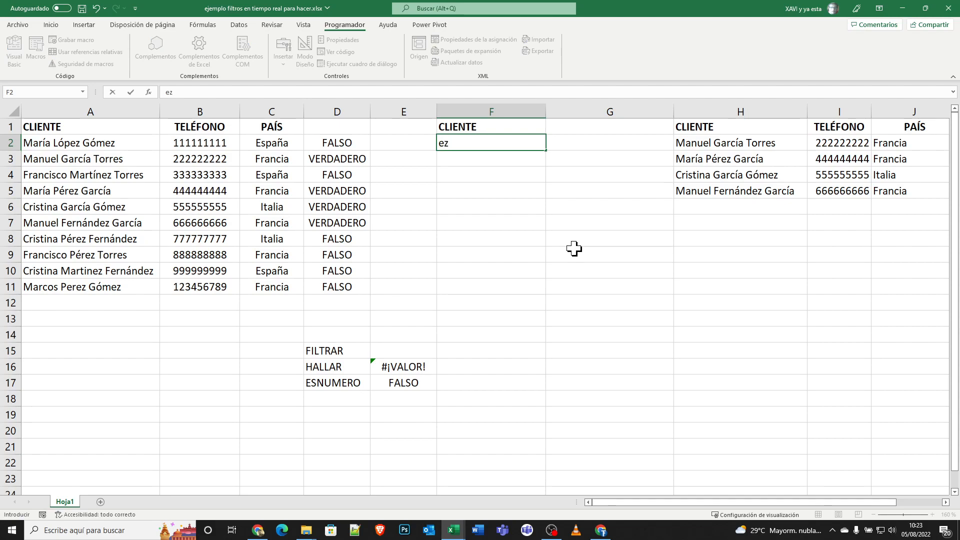
key("Return")
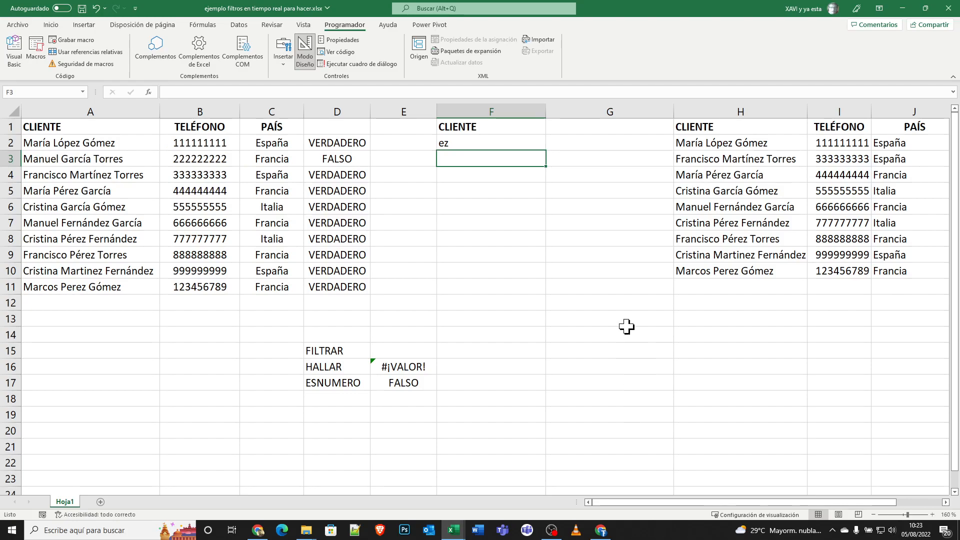
left_click(467, 145)
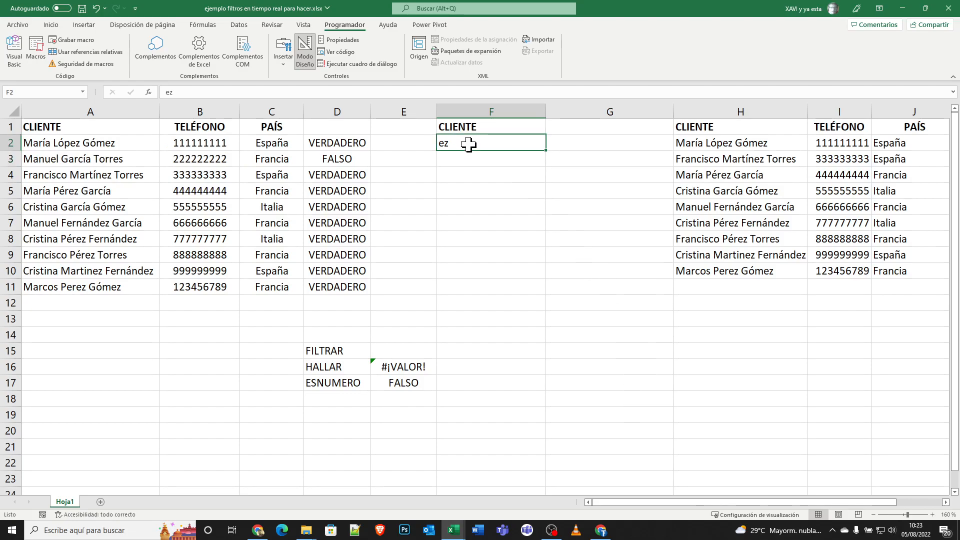
type("MA")
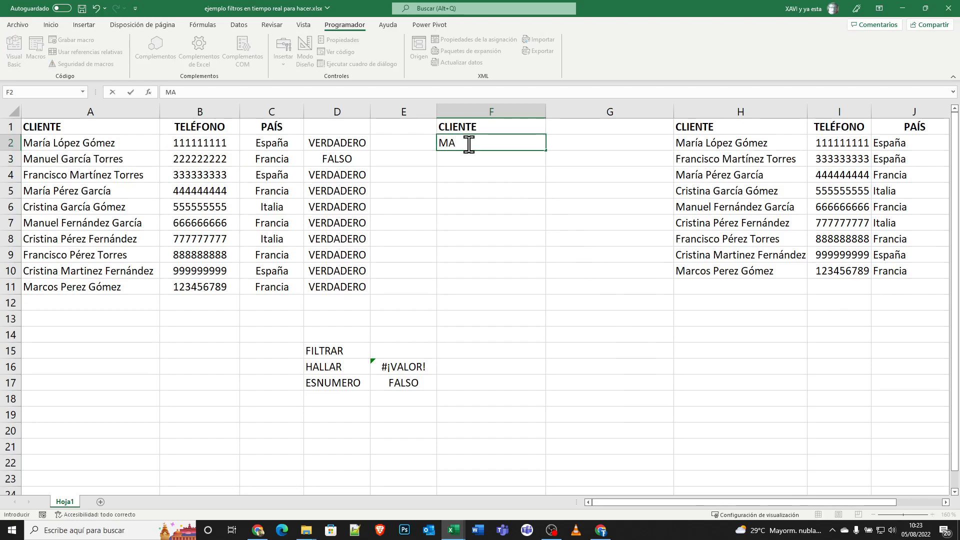
key("Return")
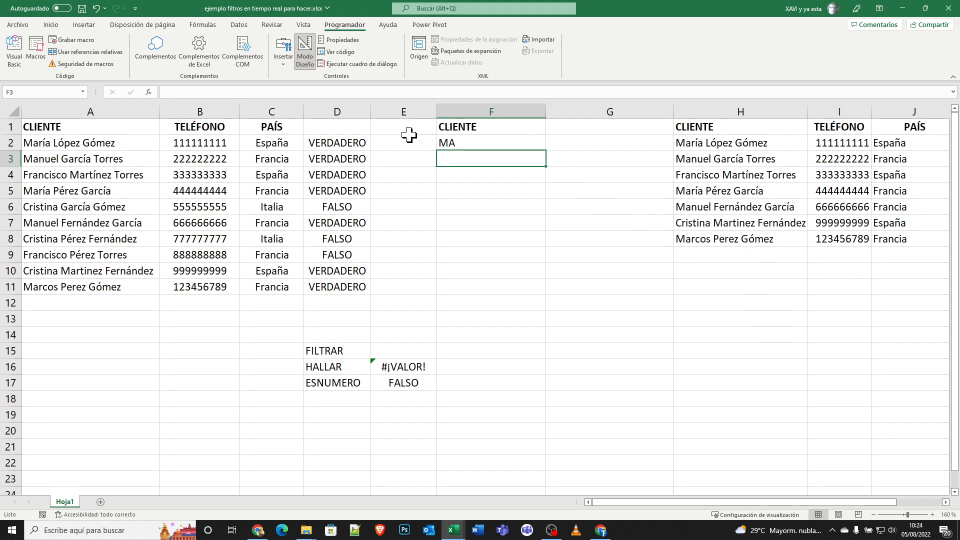
Step: Draw an ActiveX text box about 103.5 wide and 16.5 high over cell F5, below the search cell
left_click(520, 142)
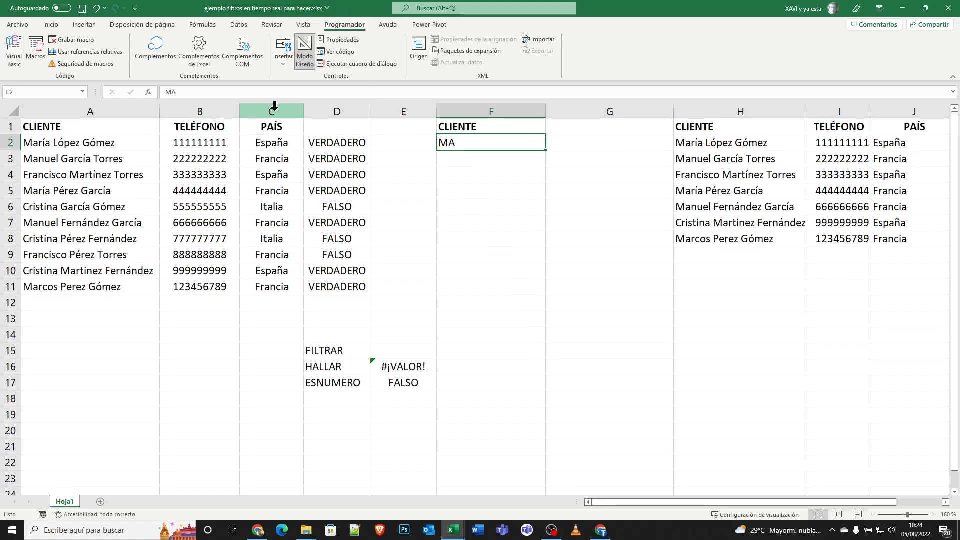
left_click(284, 64)
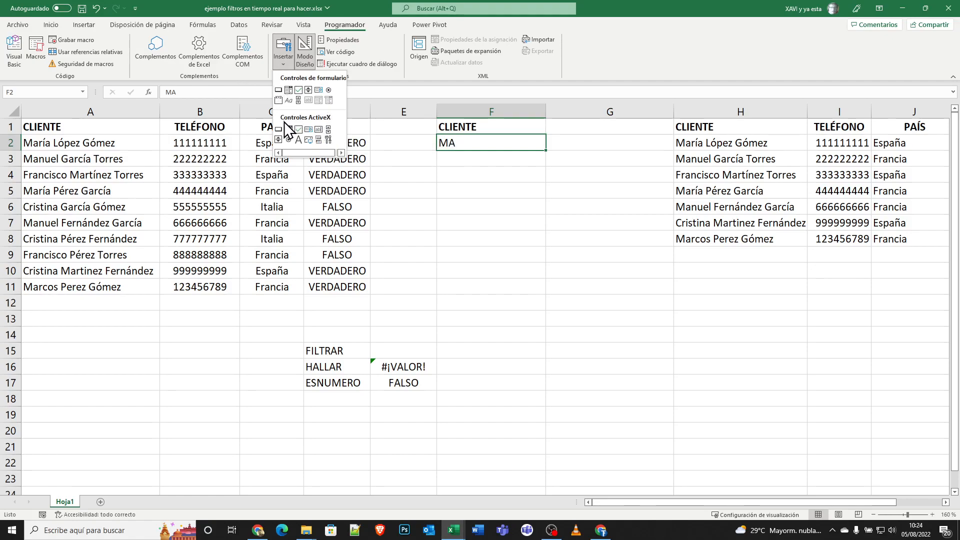
left_click(321, 133)
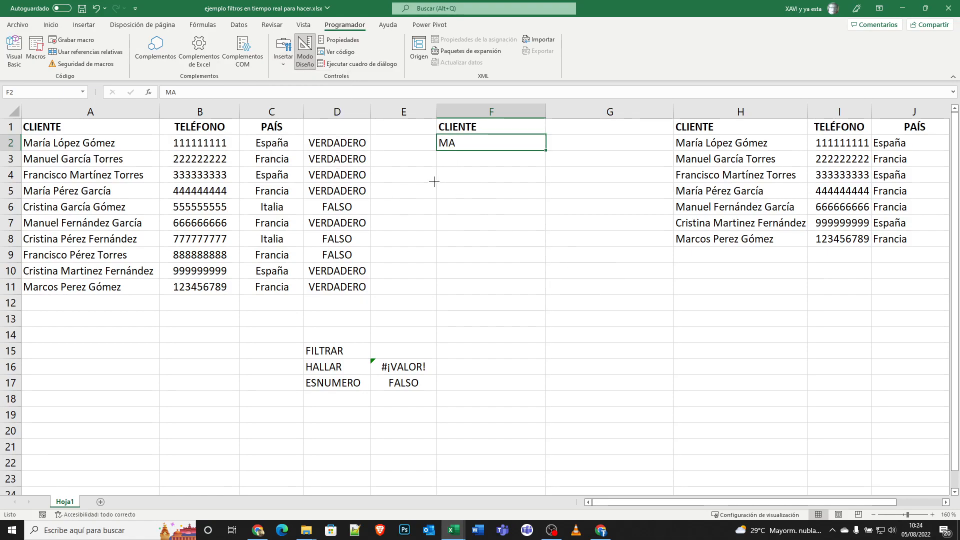
left_click_drag(438, 182, 548, 200)
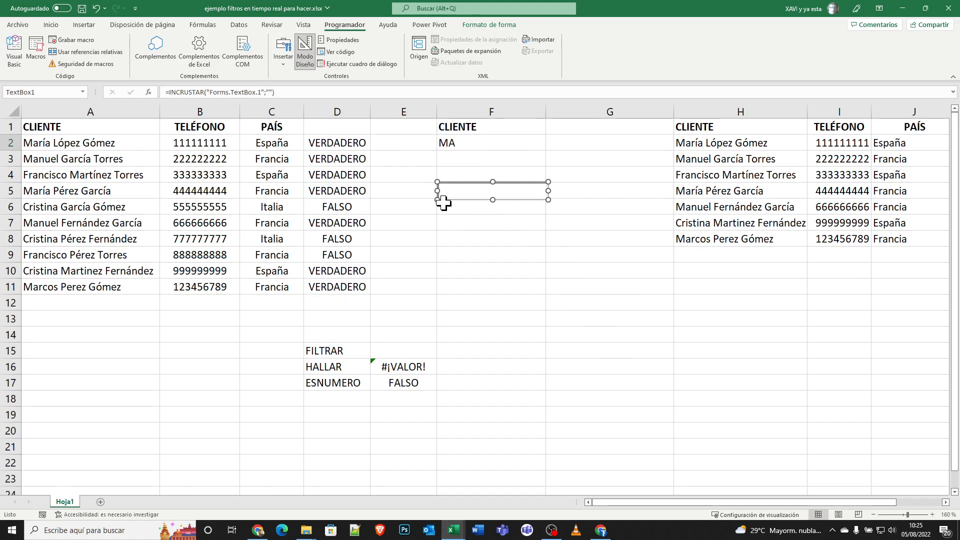
Step: Link the text box to the search cell by setting its LinkedCell property to F2, and close its properties
right_click(515, 193)
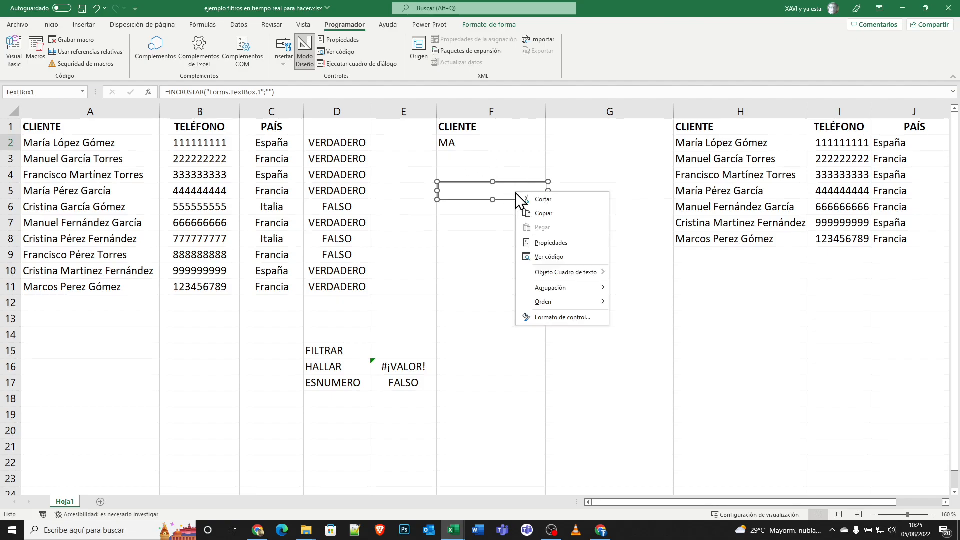
left_click(561, 242)
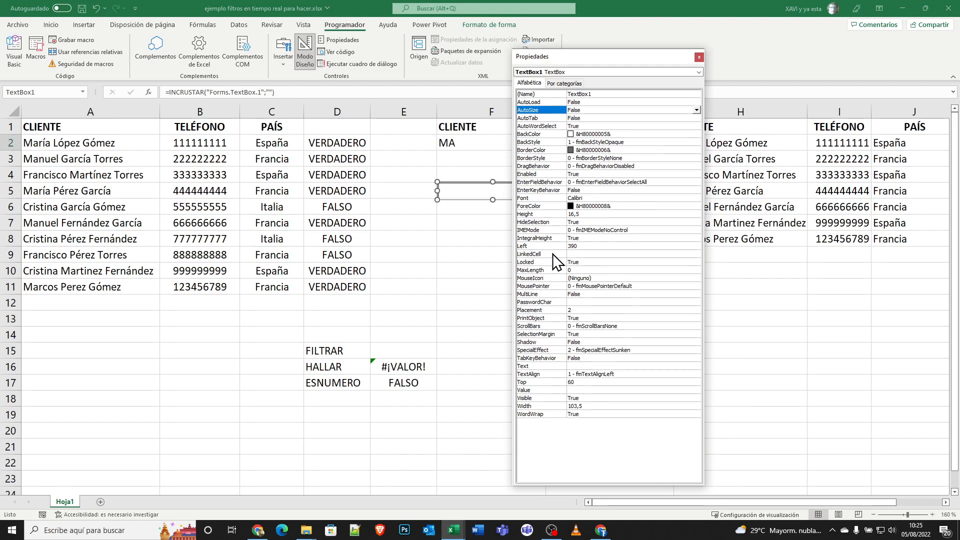
left_click(595, 254)
left_click(583, 249)
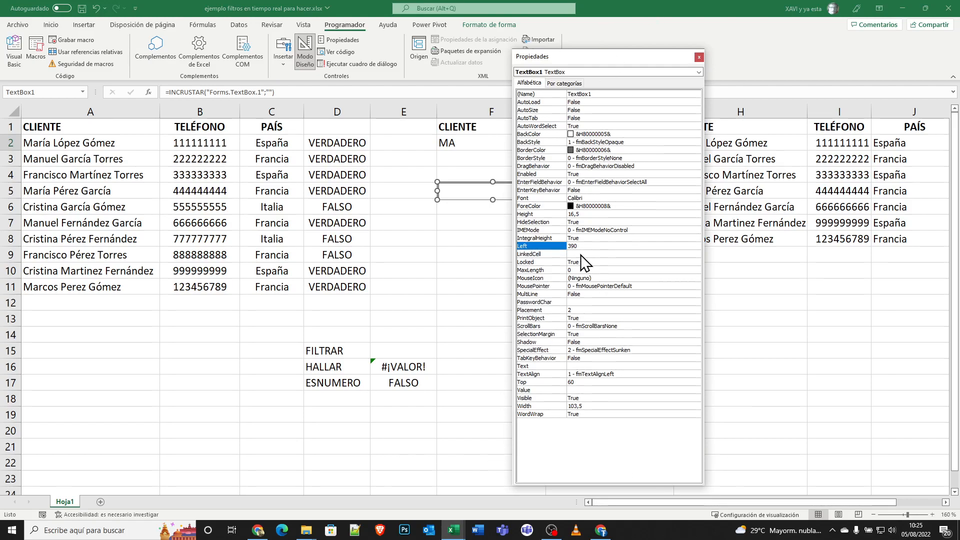
left_click(580, 254)
left_click(589, 255)
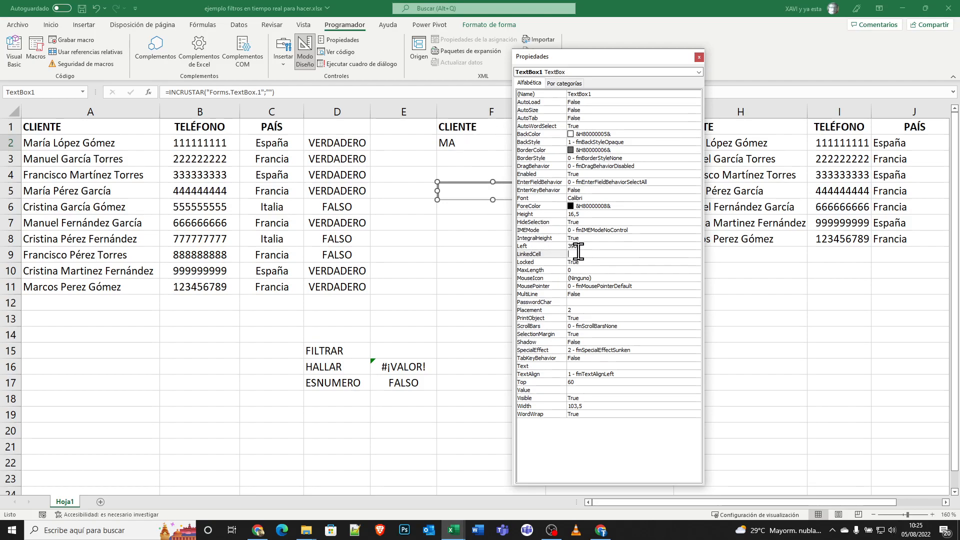
type("F2")
key("Return")
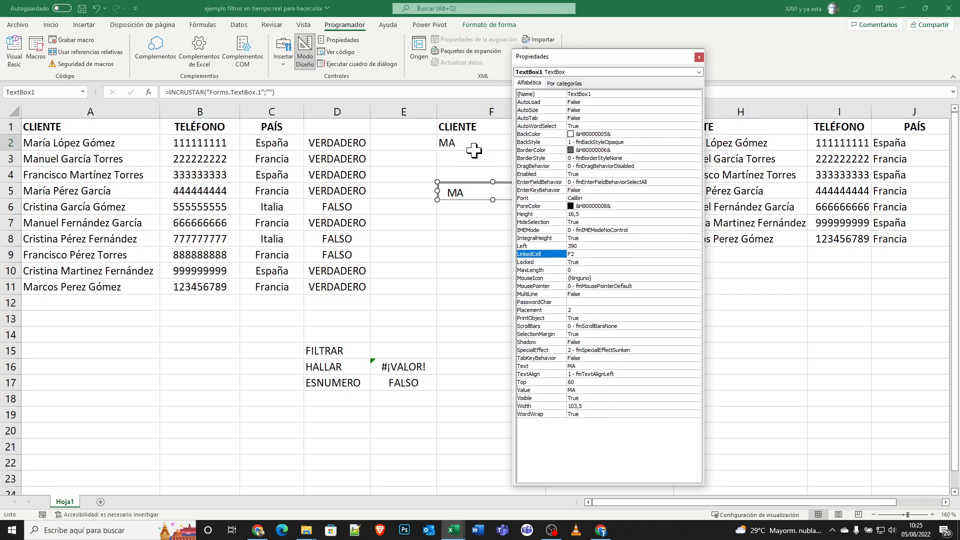
left_click(699, 57)
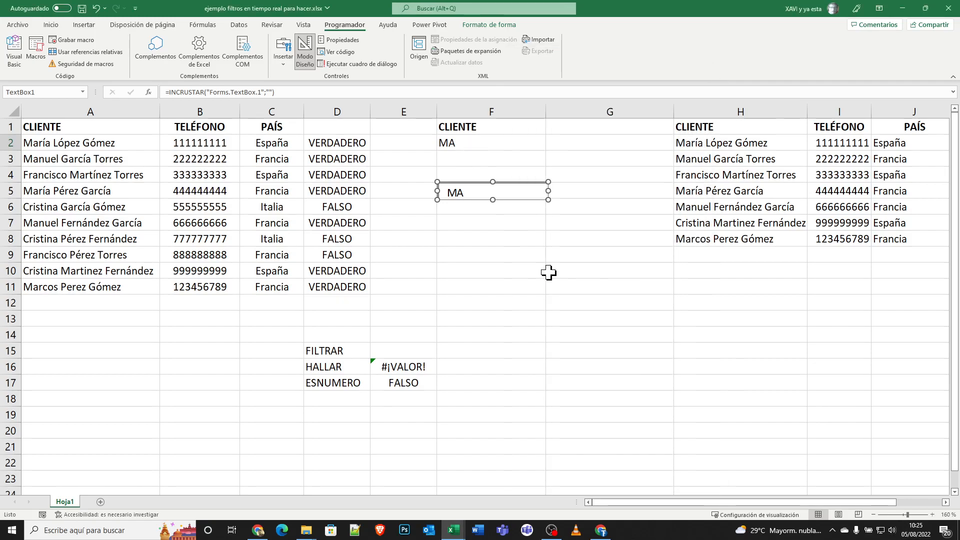
Step: Turn off design mode and replace the text box's content with "P" to filter the clients in real time
left_click(304, 58)
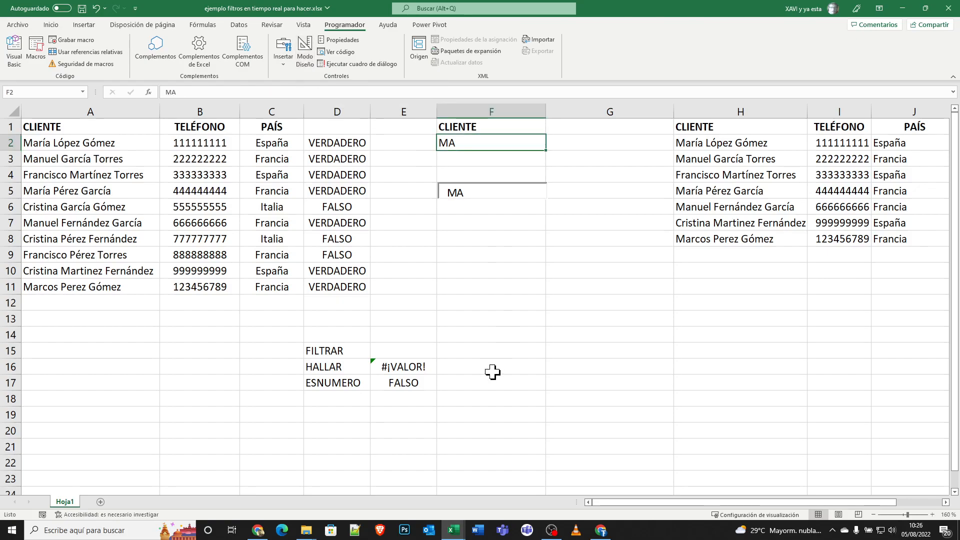
left_click(500, 190)
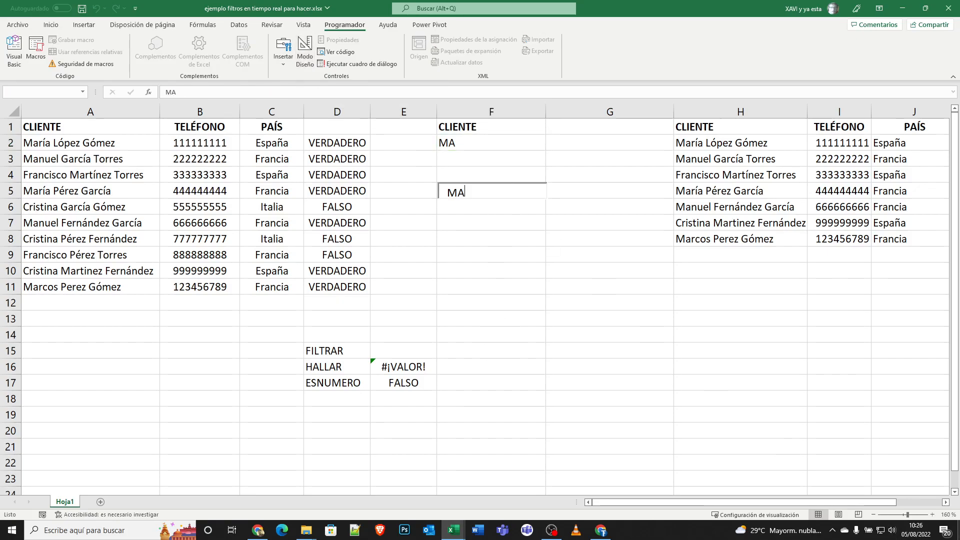
key("BackSpace")
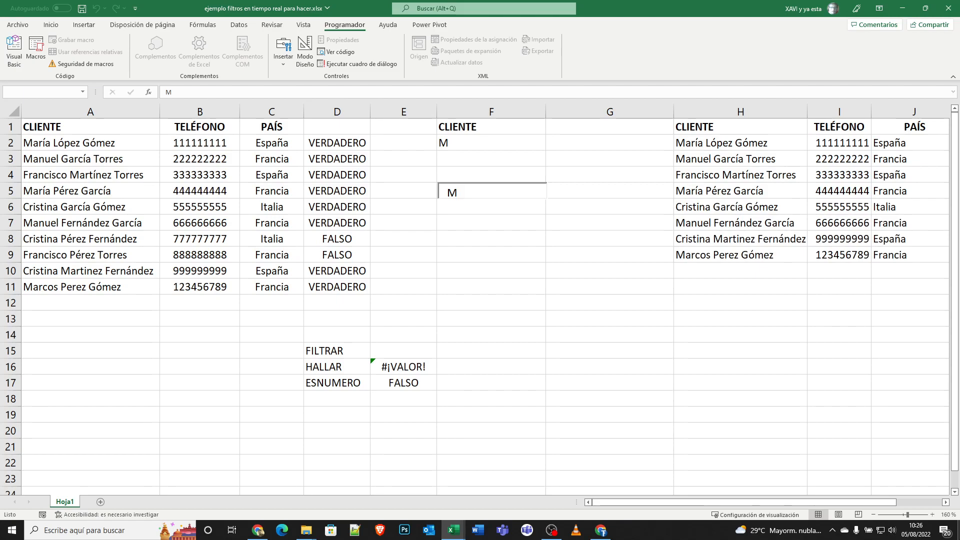
key("BackSpace")
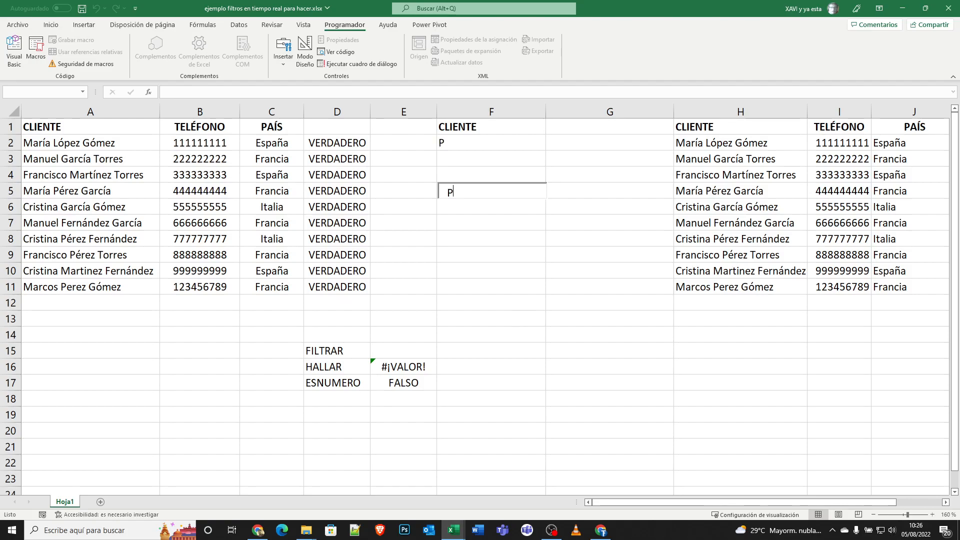
type("P")
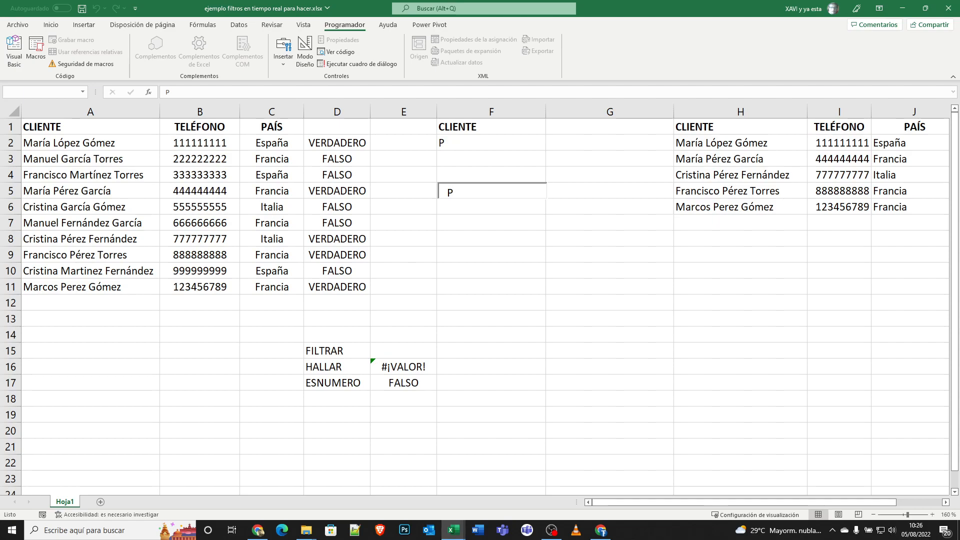
Step: Test the real-time client filter by entering "Pé" and "er" in the text box, and clear the search text
type("é")
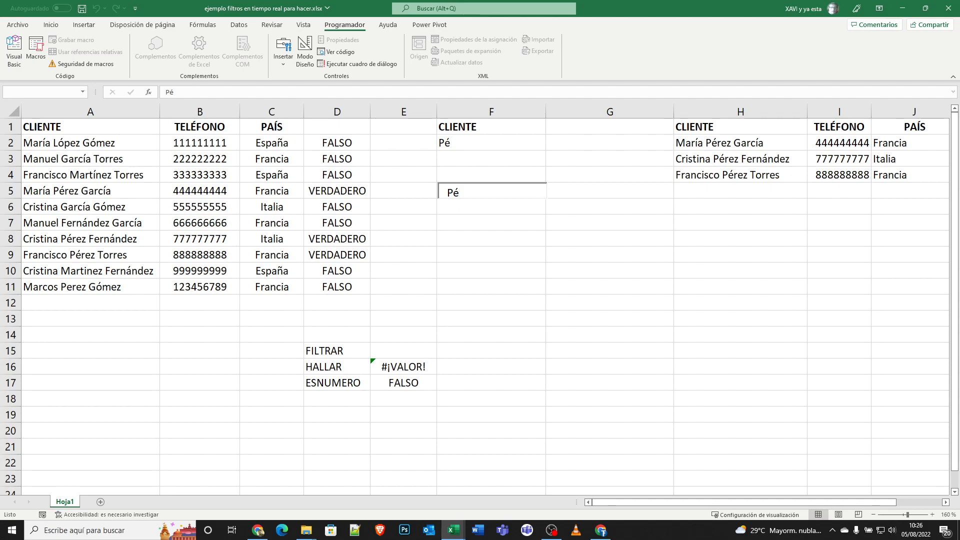
key("BackSpace")
key("BackSpace")
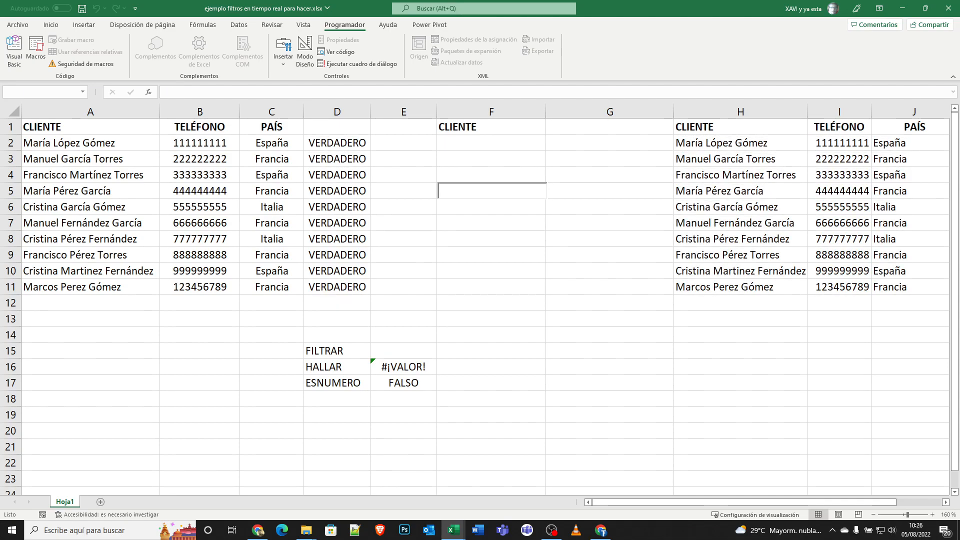
type("er")
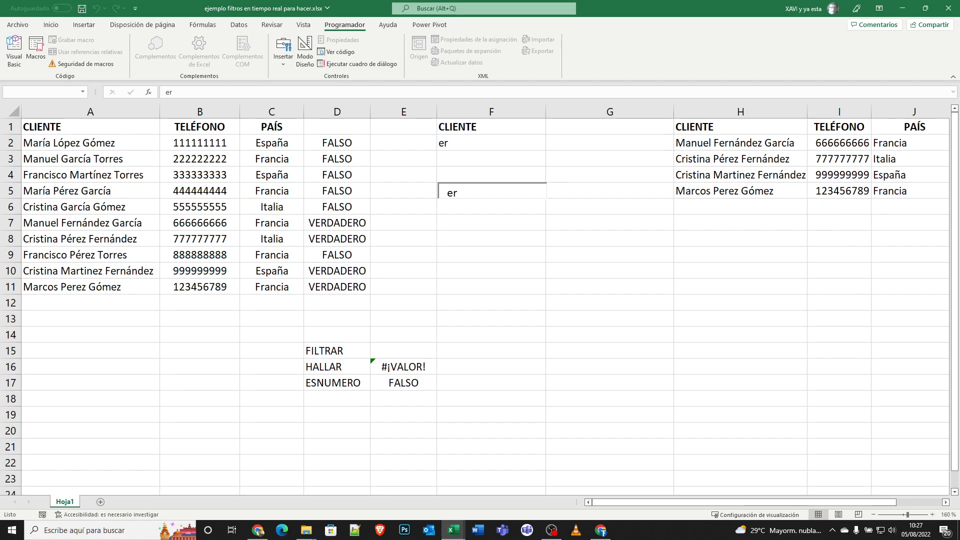
key("BackSpace")
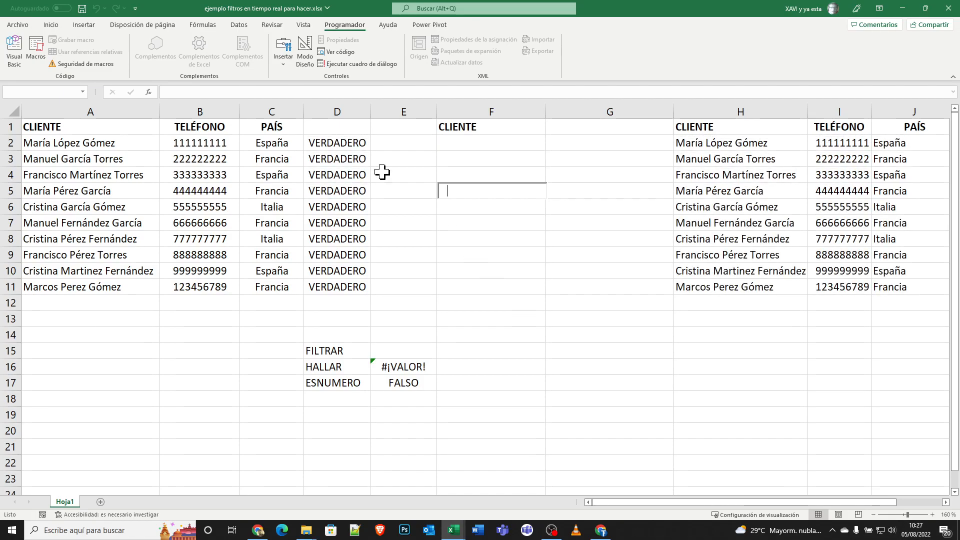
Step: In design mode, move the text box from F5 up over the search cell F2, and turn design mode off
left_click(299, 61)
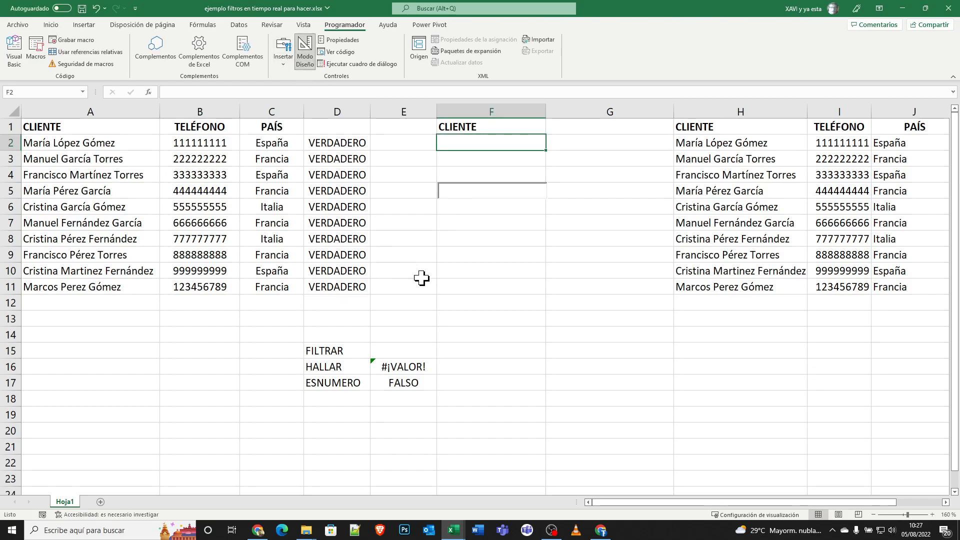
left_click(469, 196)
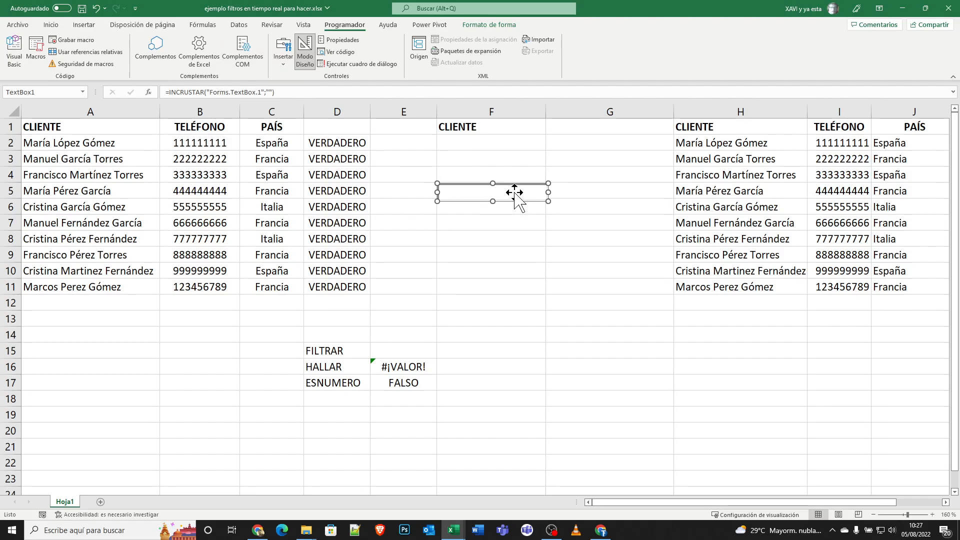
left_click_drag(516, 195, 514, 145)
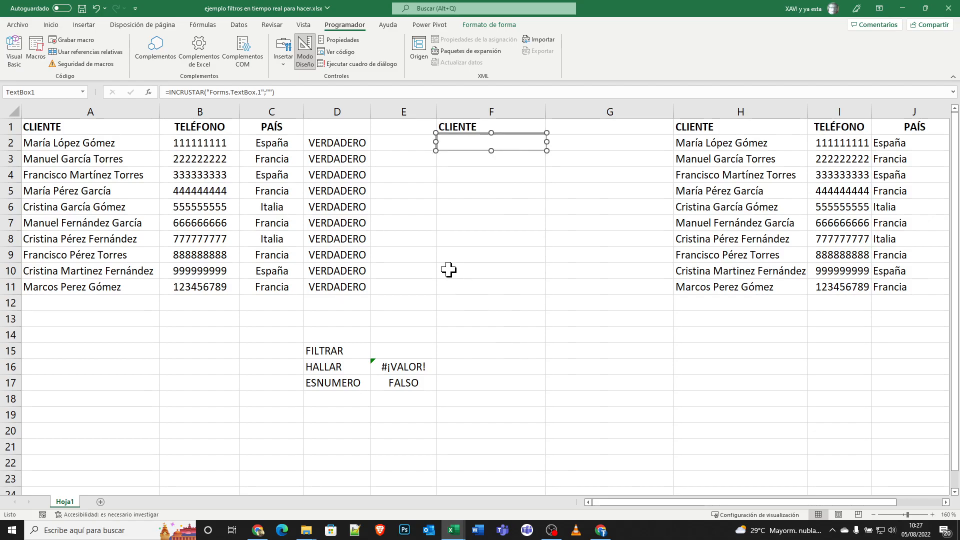
left_click(304, 67)
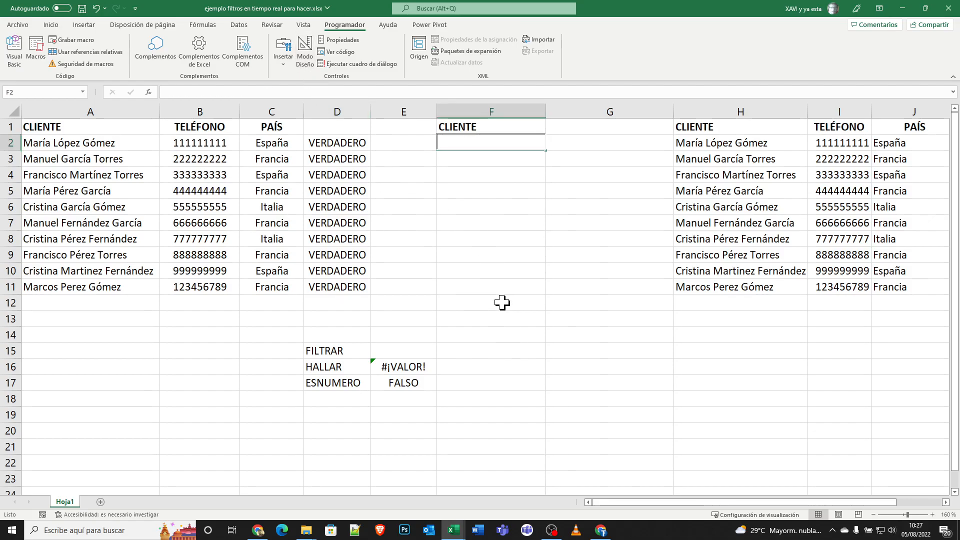
Step: Enter "Mar" in the text box over F2 to filter the client list in real time
left_click(587, 250)
left_click(488, 138)
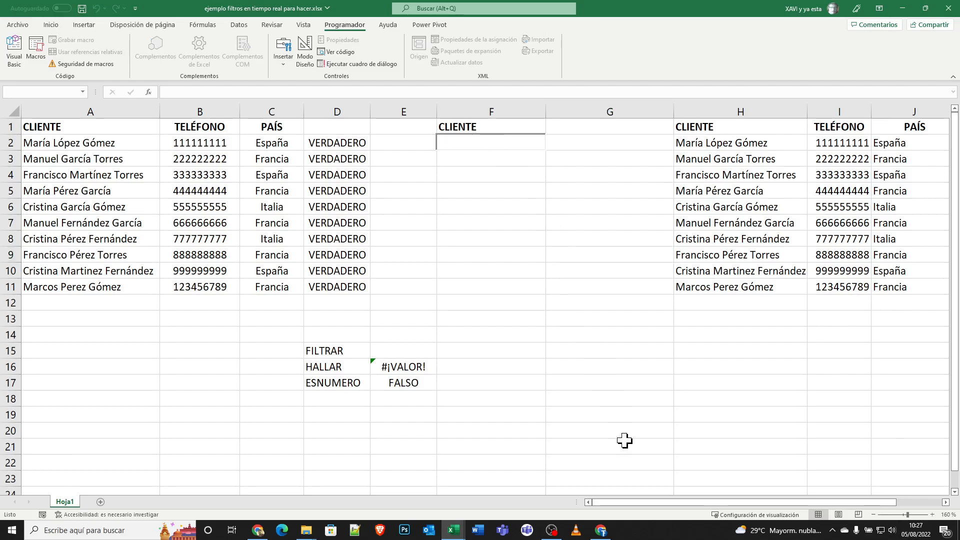
type("Ma")
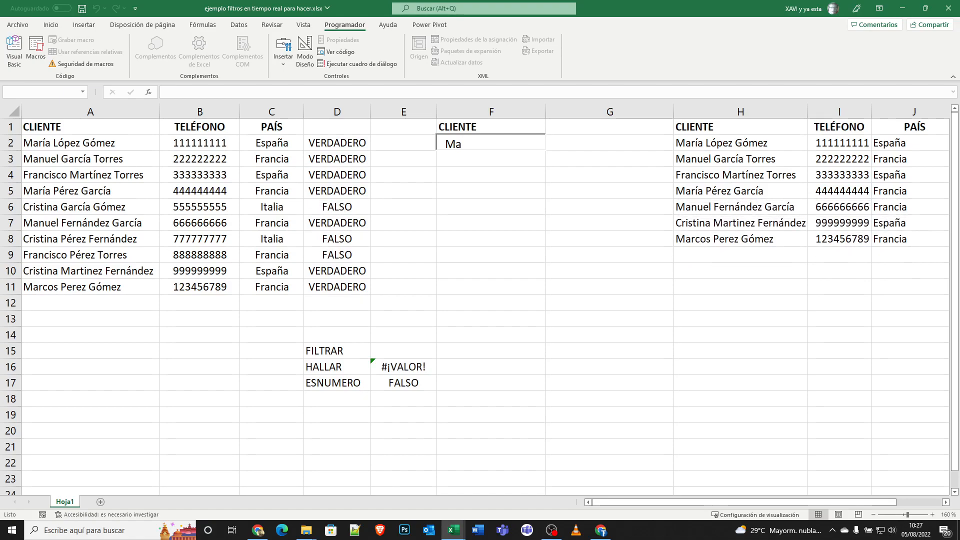
type("r")
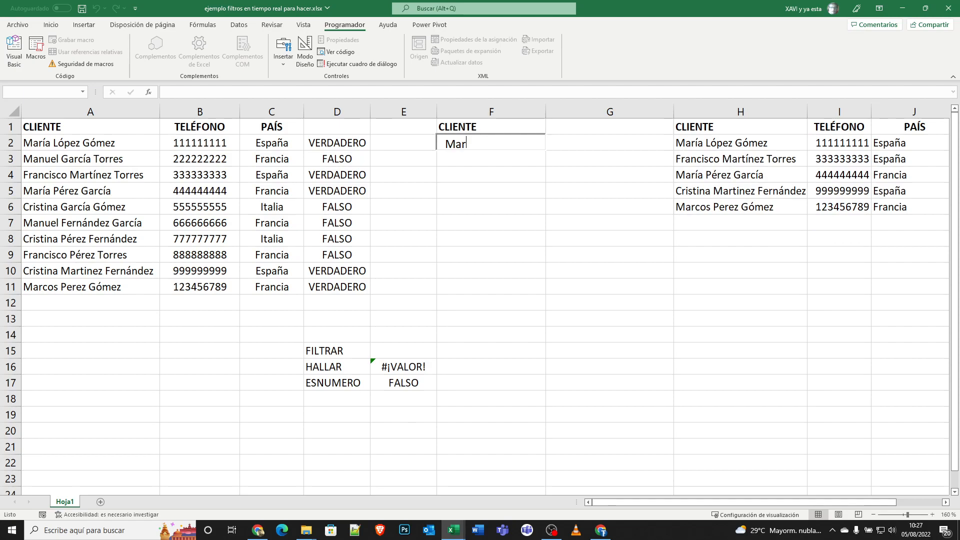